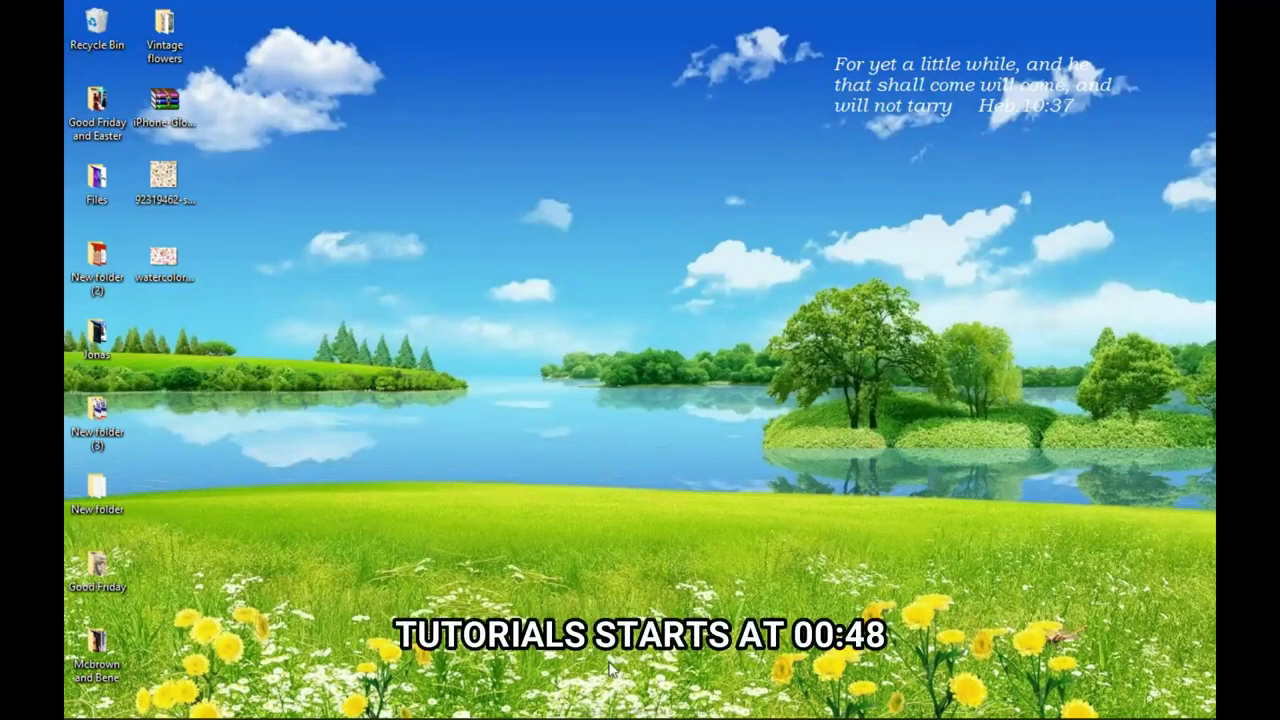
Step: Launch Photoshop CS6 from its taskbar icon
left_click(513, 706)
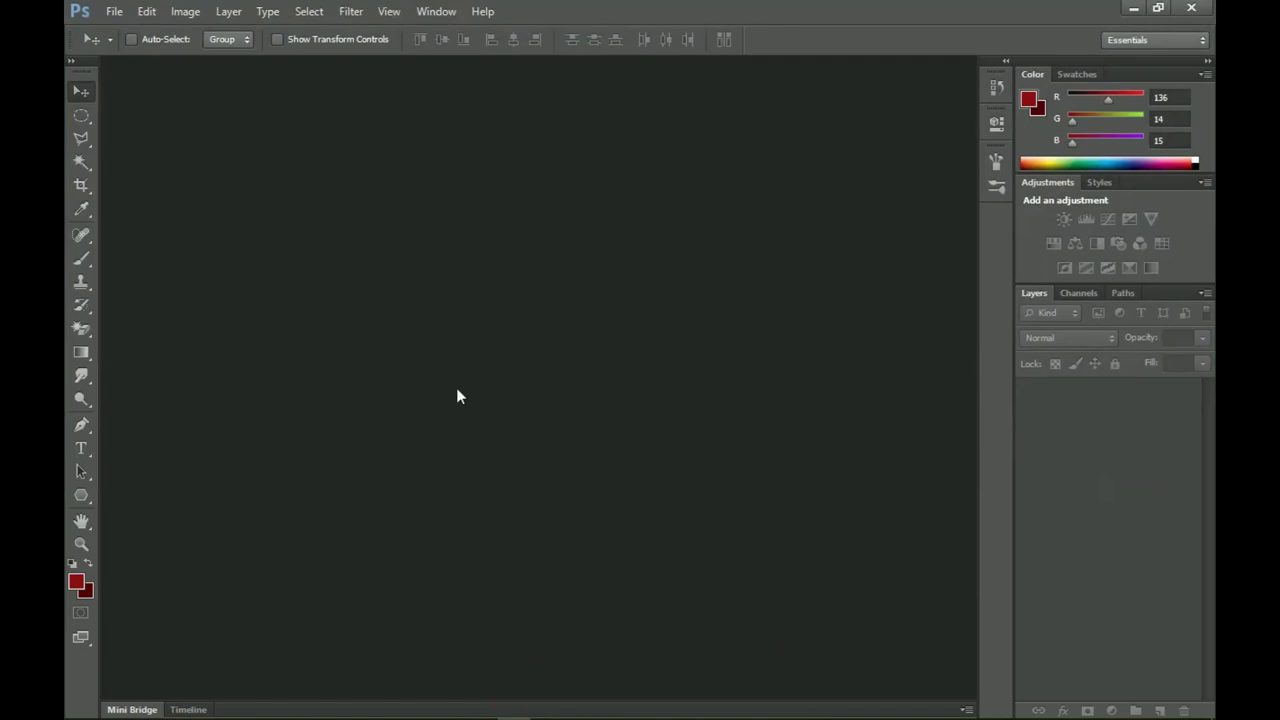
Step: Create a new International Paper A5 document, 148 × 210 mm at 300 ppi
left_click(114, 11)
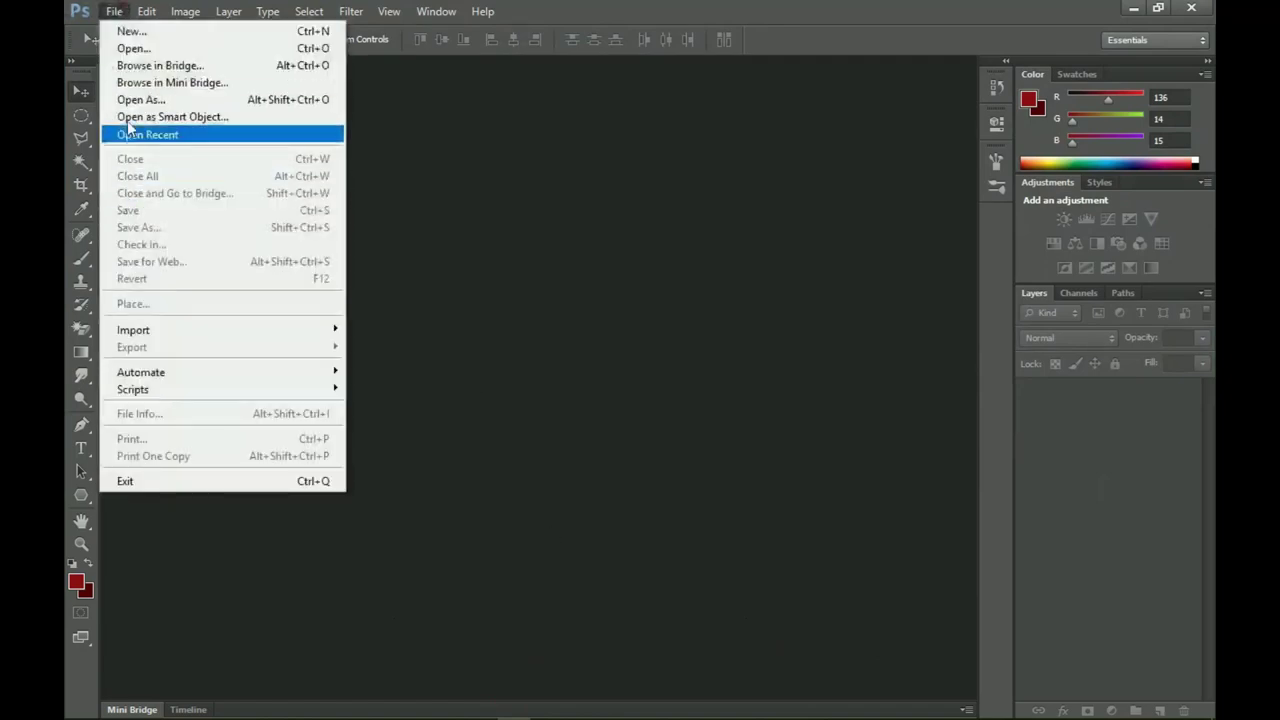
left_click(155, 33)
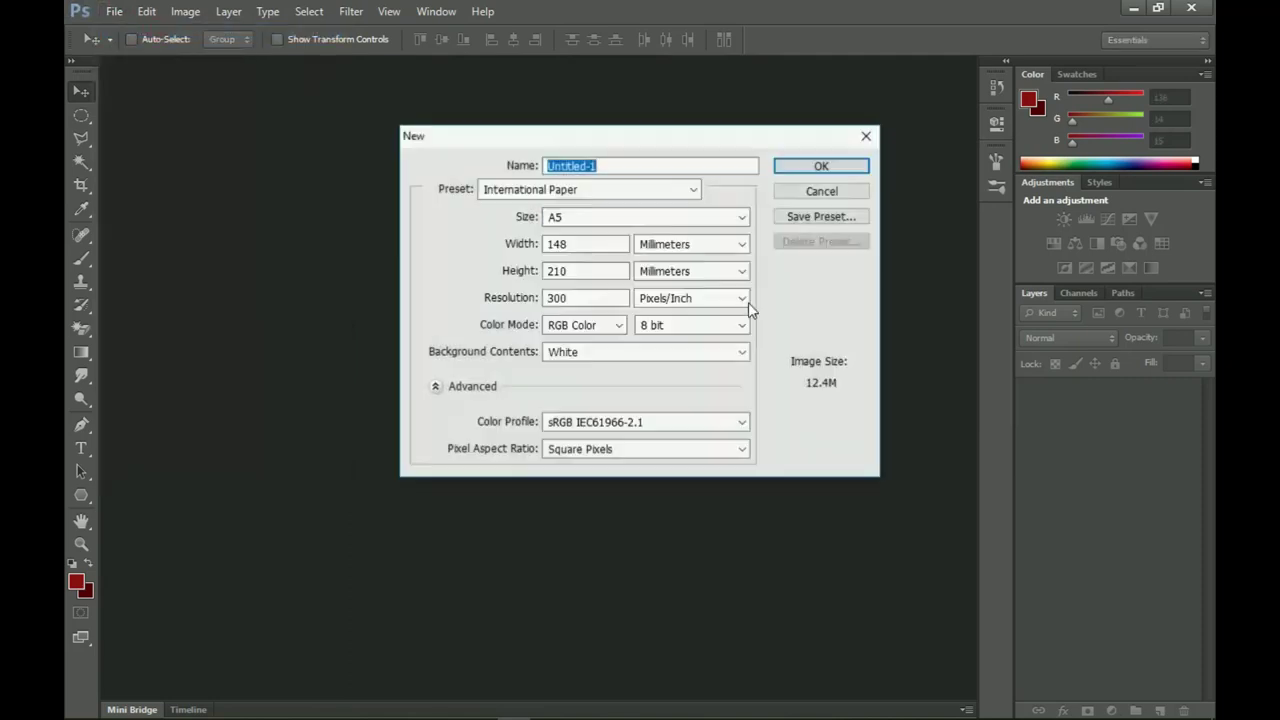
left_click(622, 187)
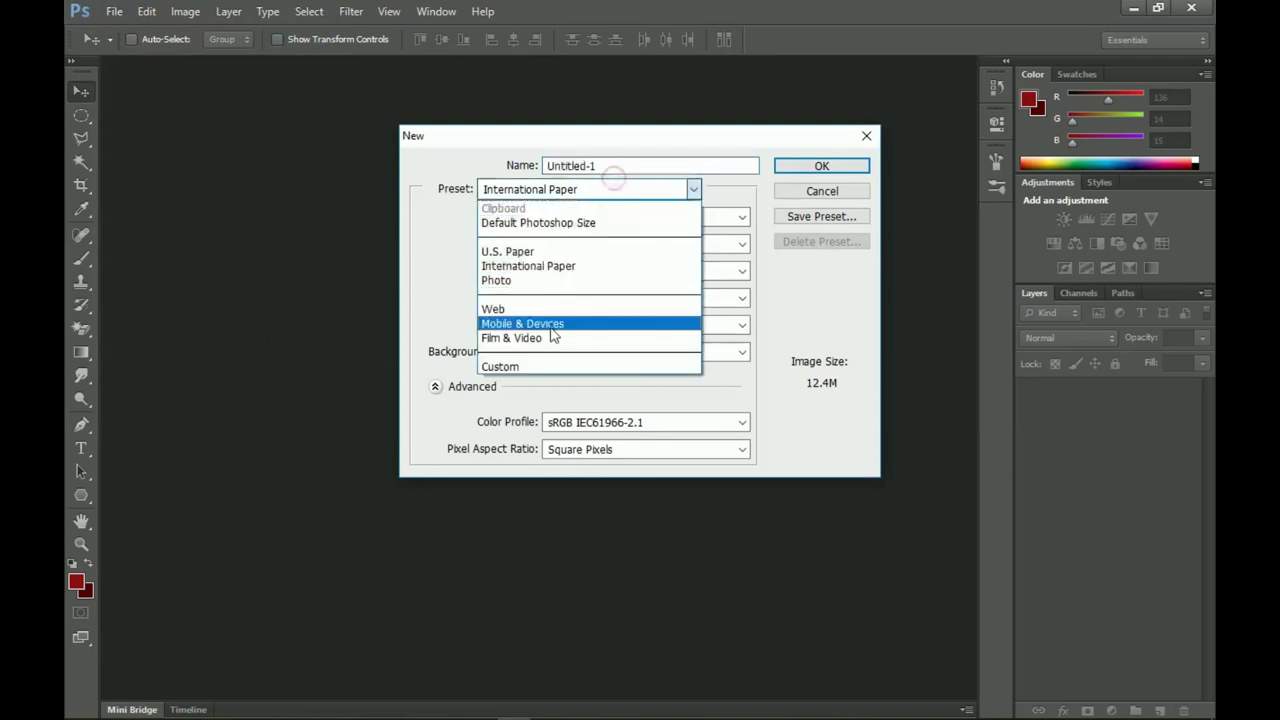
left_click(555, 268)
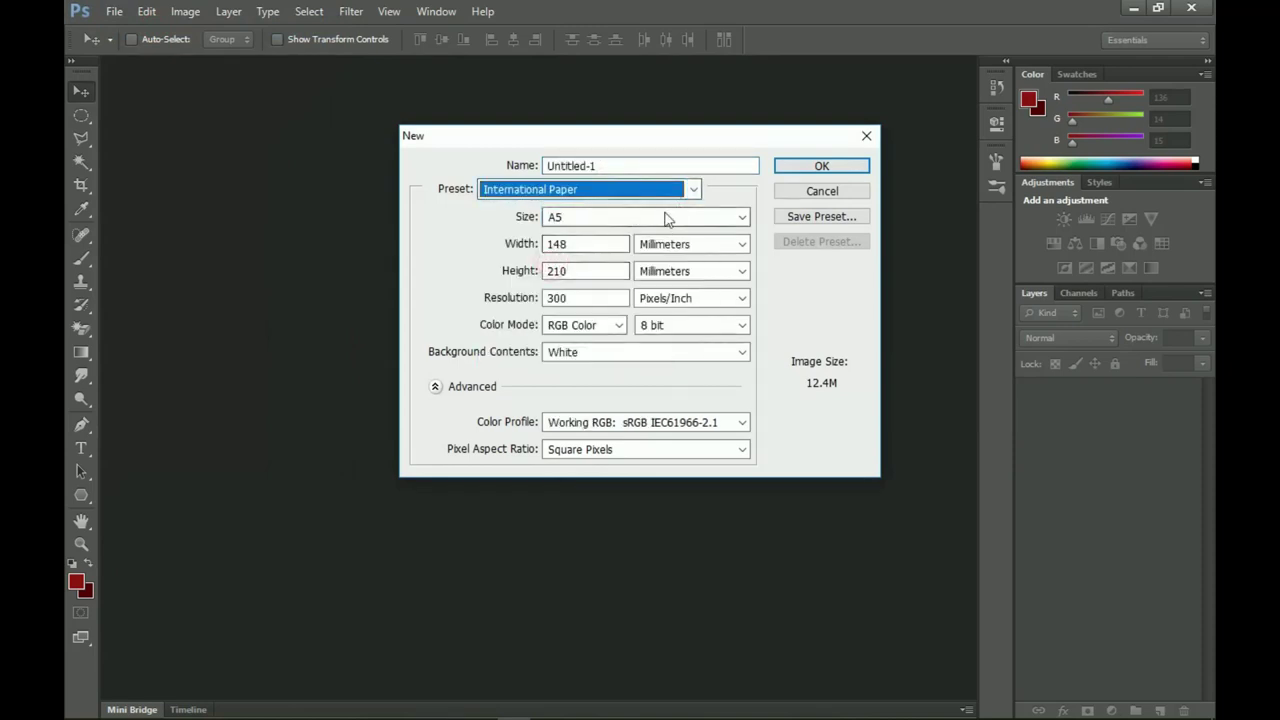
left_click(661, 216)
left_click(589, 264)
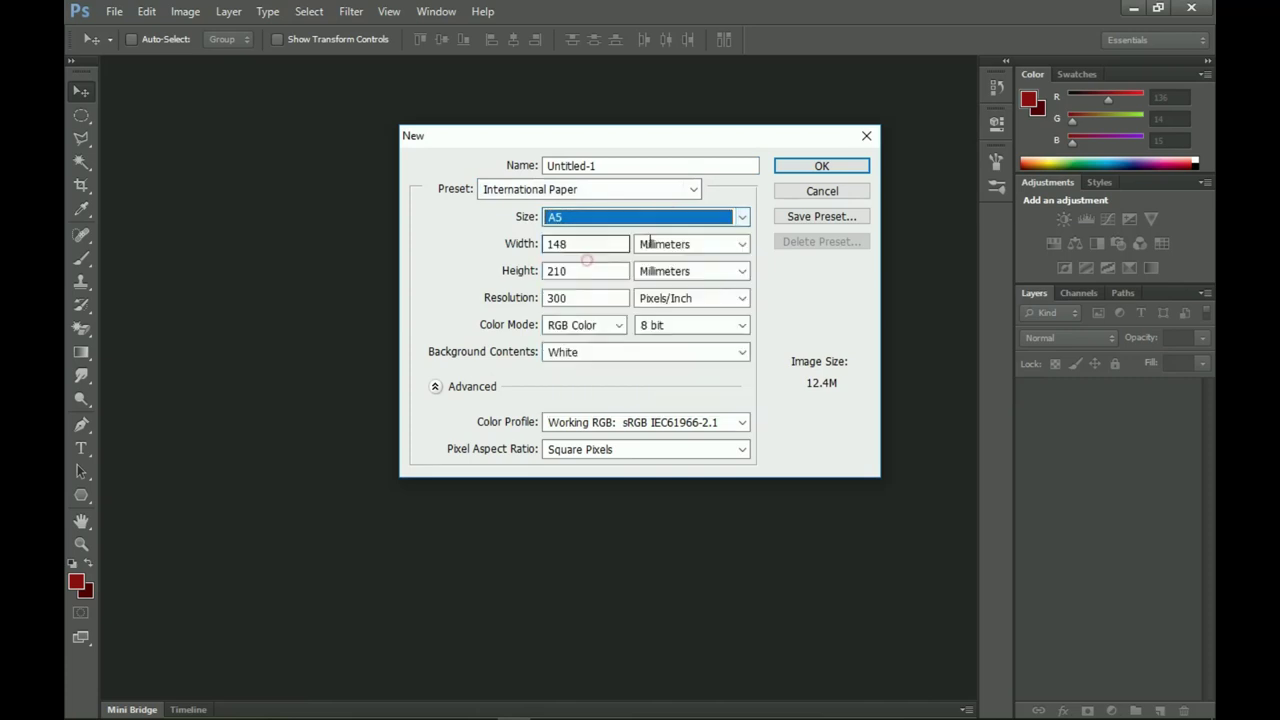
left_click(821, 167)
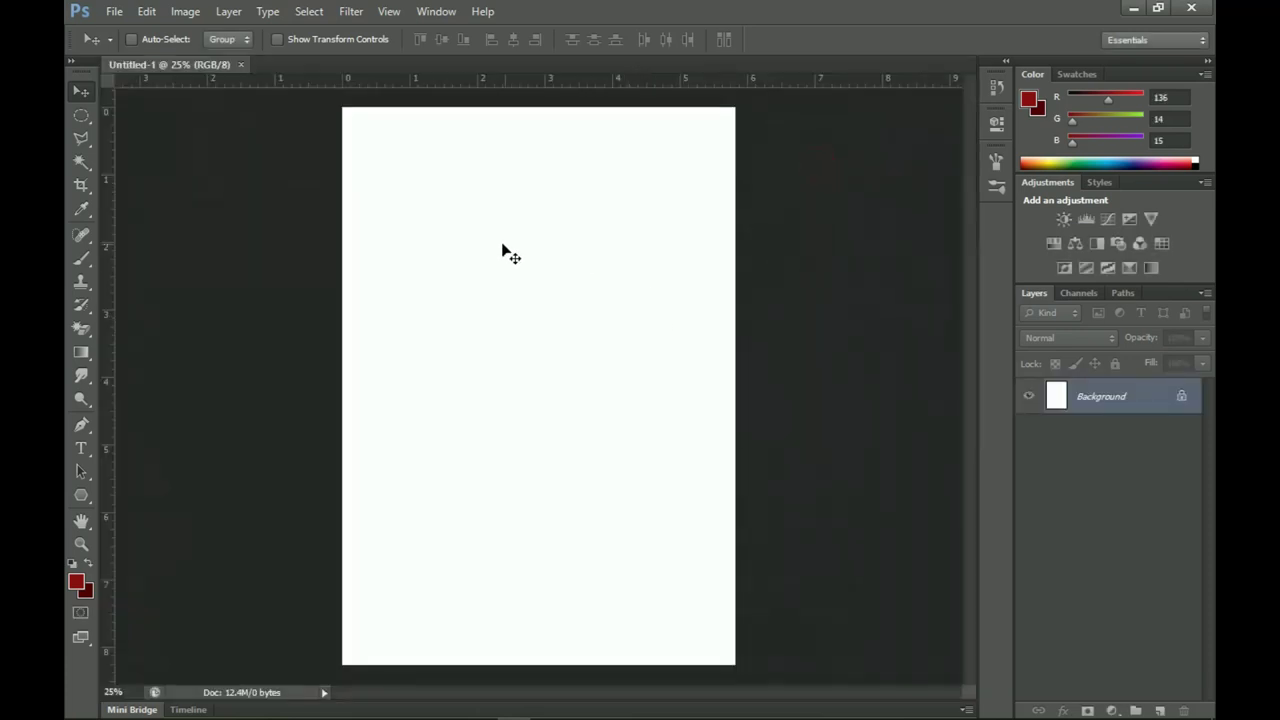
Step: Drag the floral pattern image from the desktop onto the page and scale it to about 259%
left_click(1133, 8)
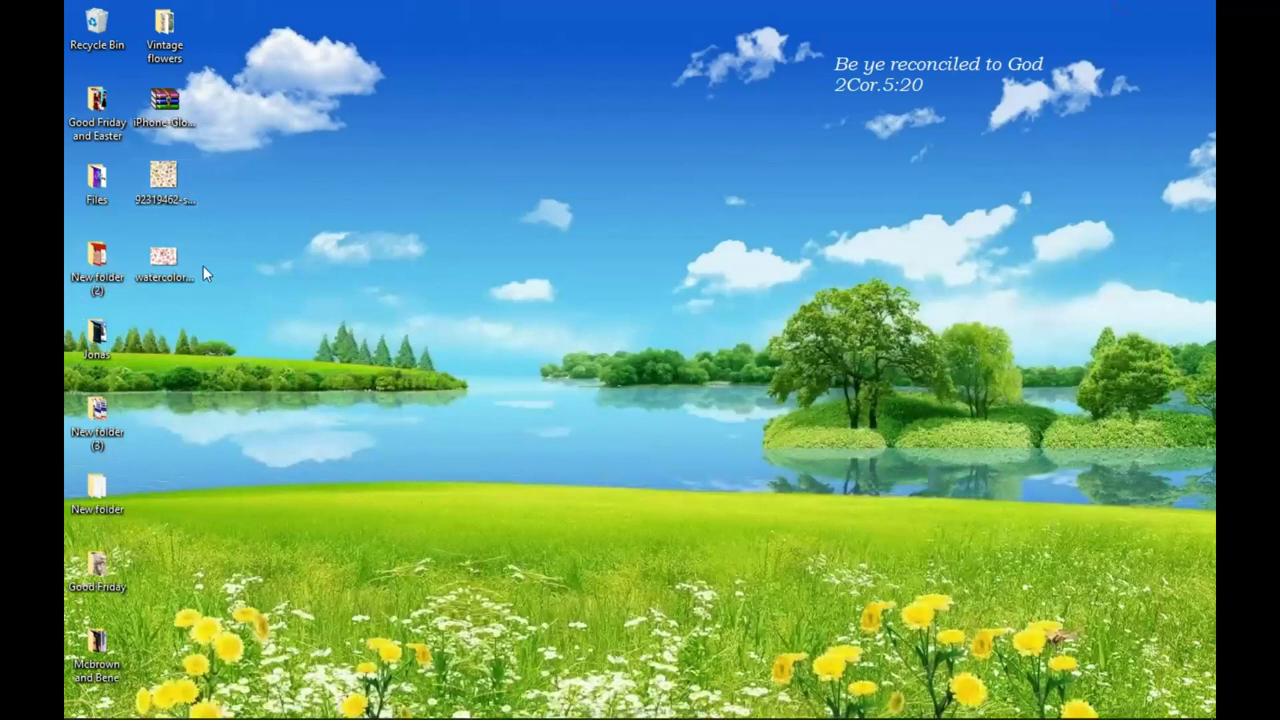
left_click_drag(163, 176, 560, 475)
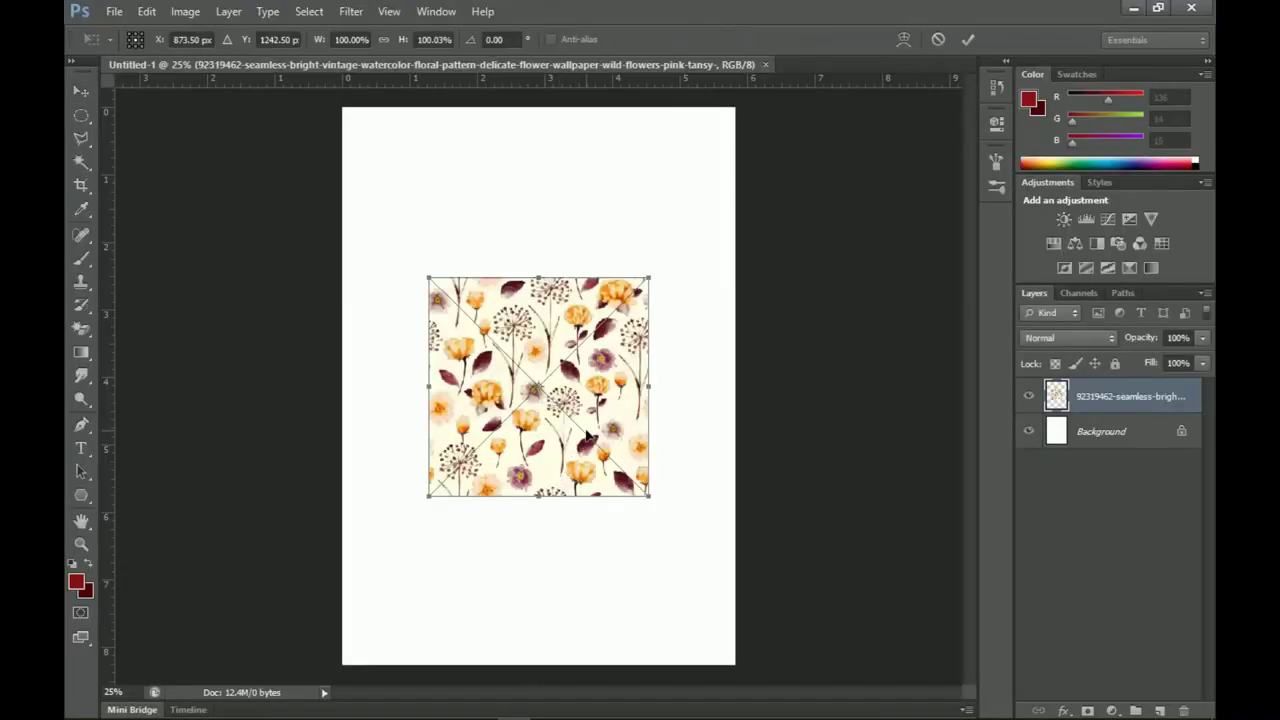
left_click_drag(651, 502, 831, 669)
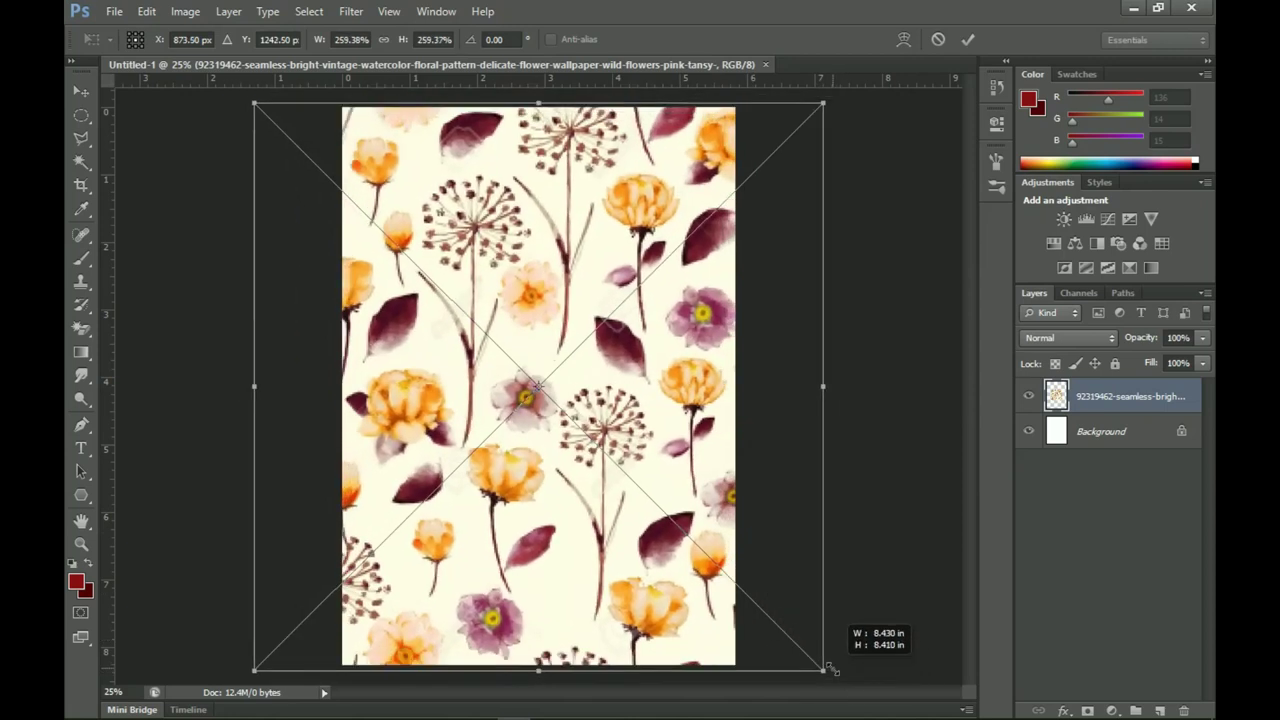
left_click(968, 39)
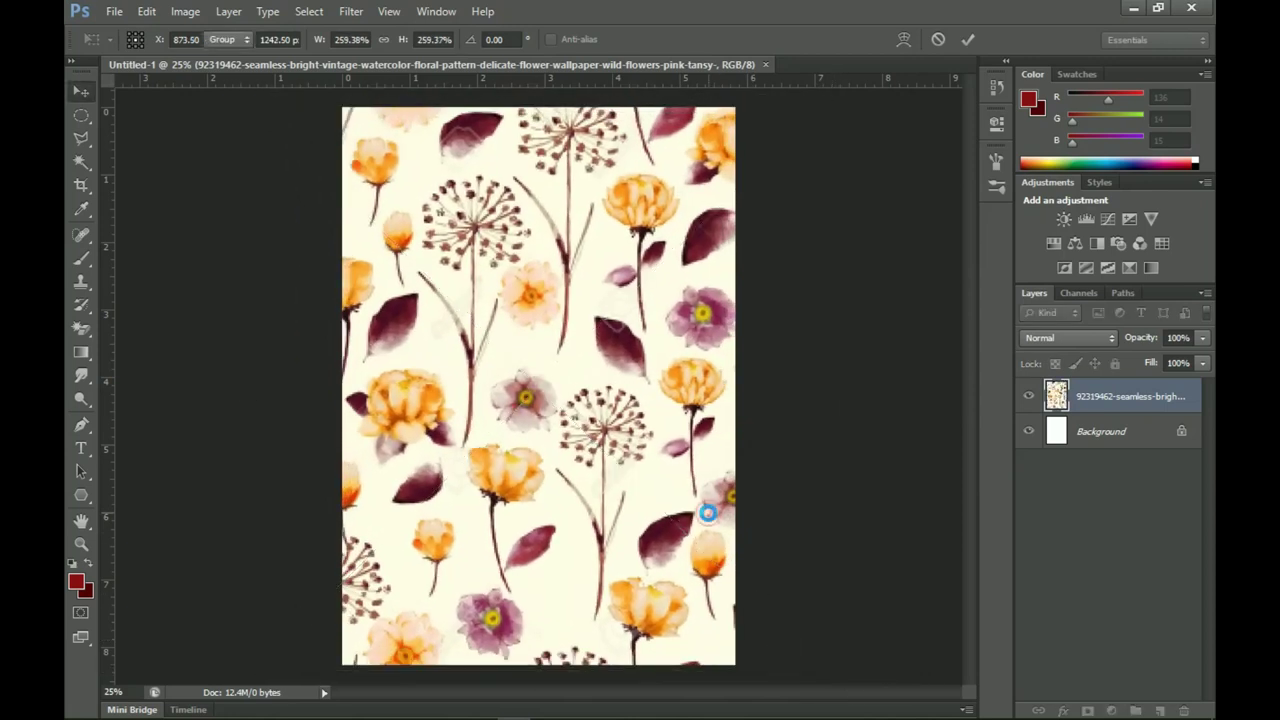
Step: Rasterize the floral pattern layer and zoom out to view the whole page
right_click(1088, 405)
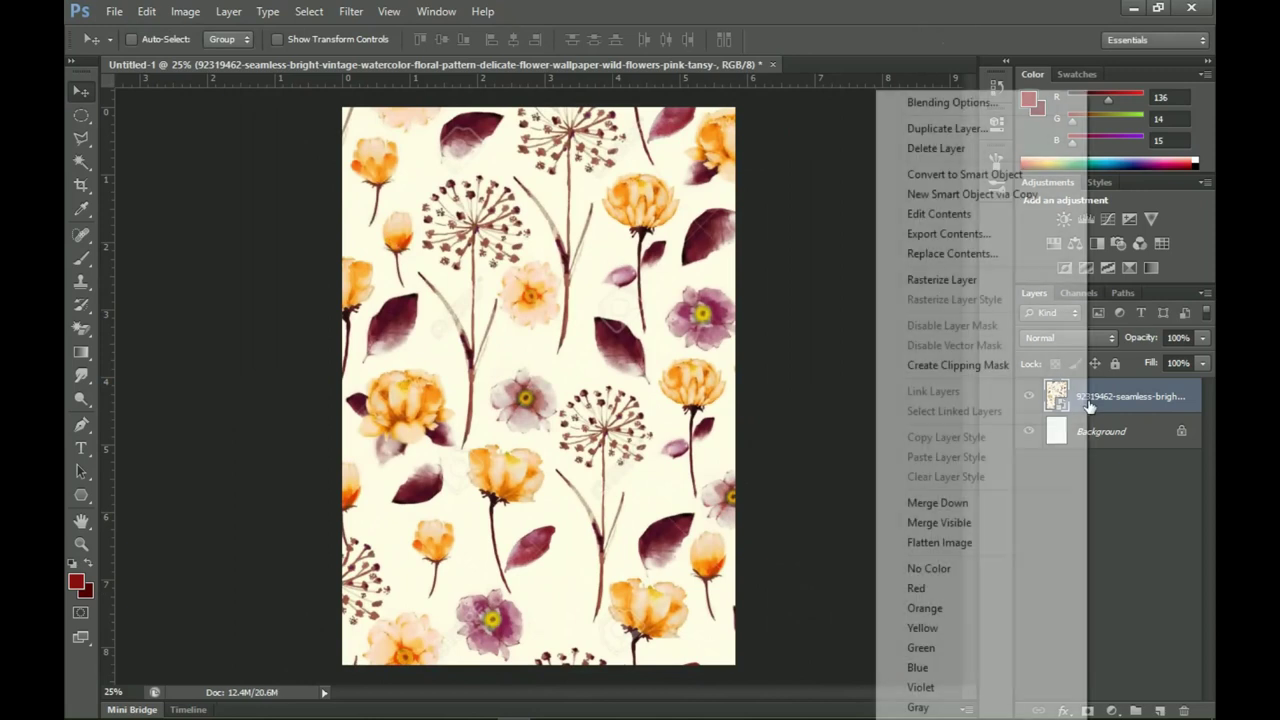
left_click(942, 280)
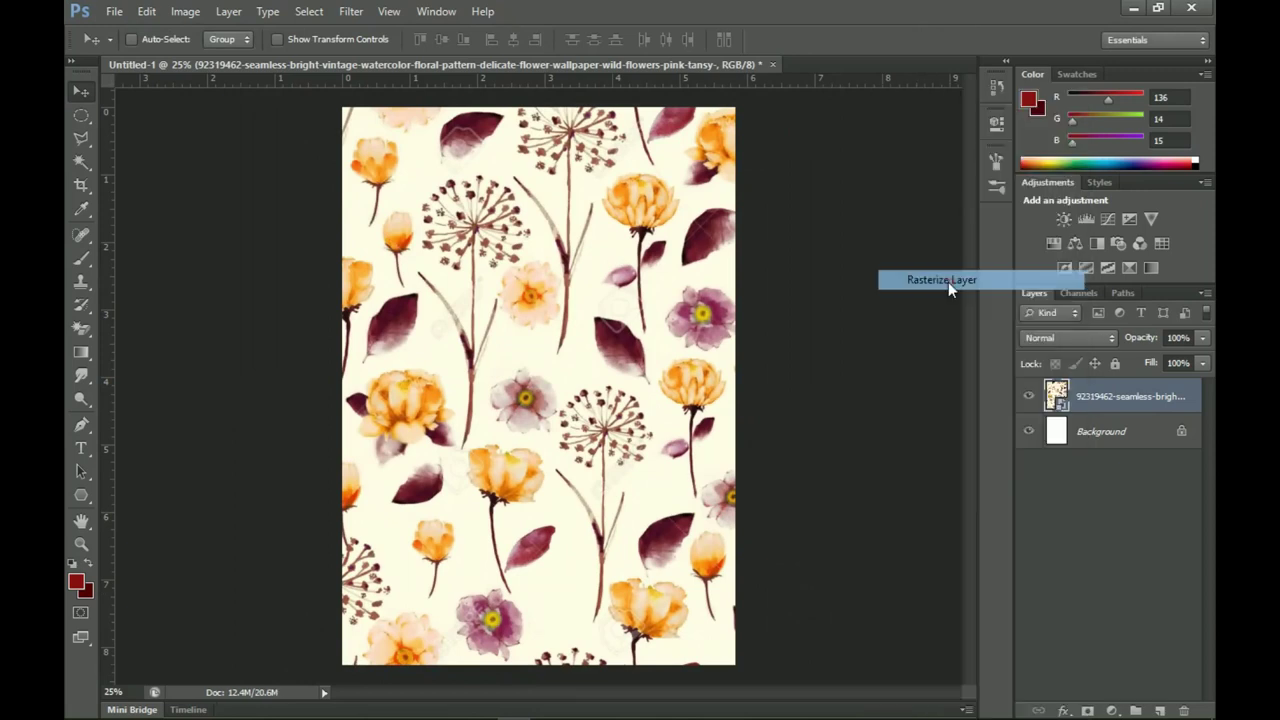
key("z")
left_click(597, 314, "alt")
key("v")
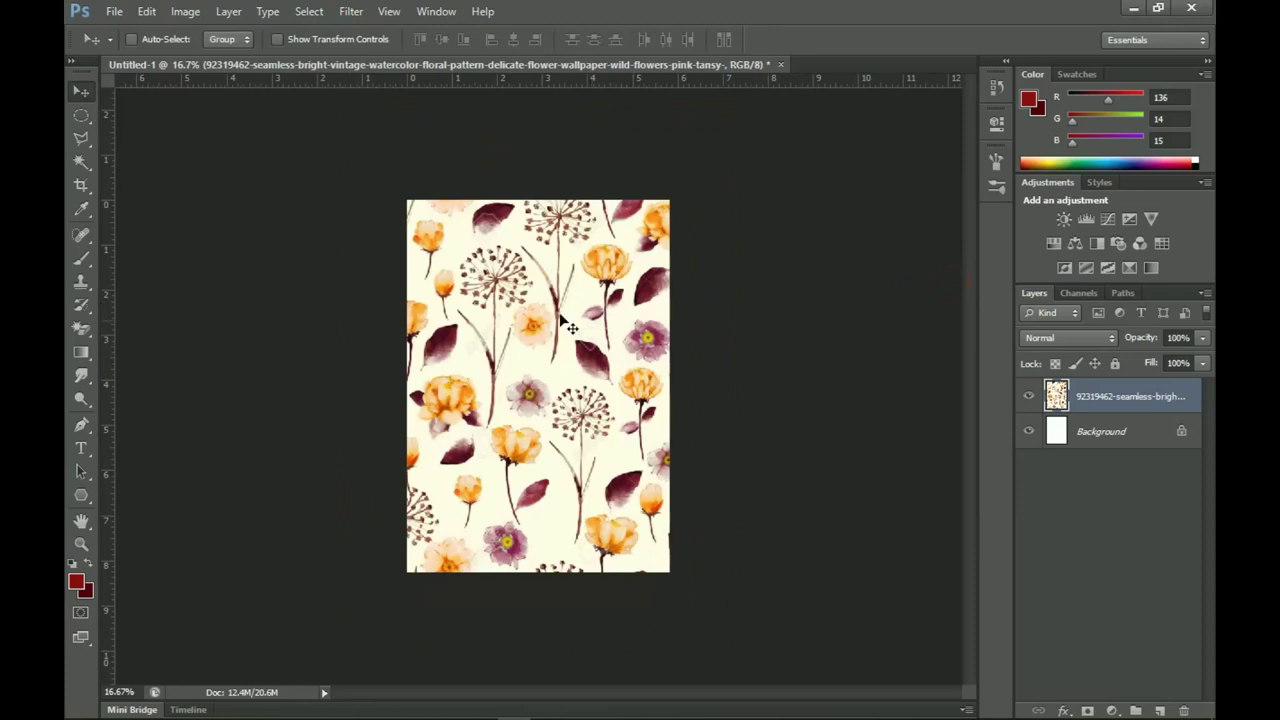
Step: Draw a rectangle over most of the page and fill it with white
right_click(81, 495)
left_click(136, 498)
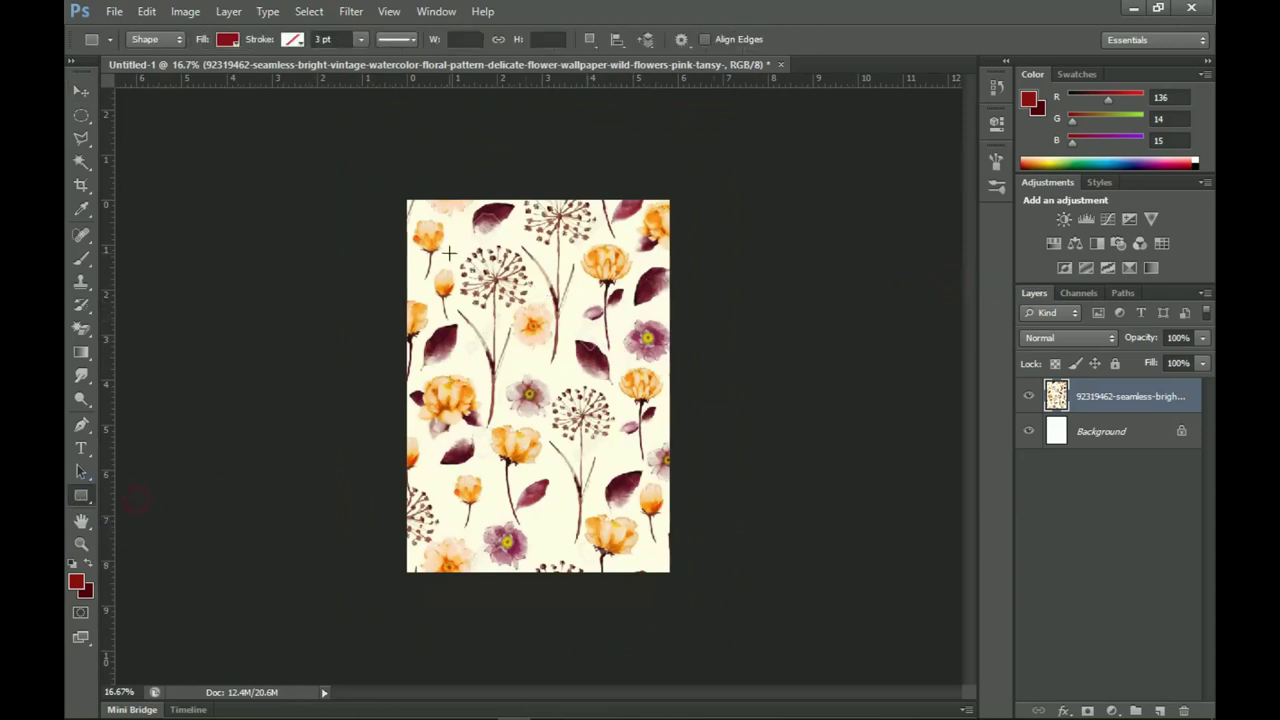
left_click_drag(433, 226, 660, 550)
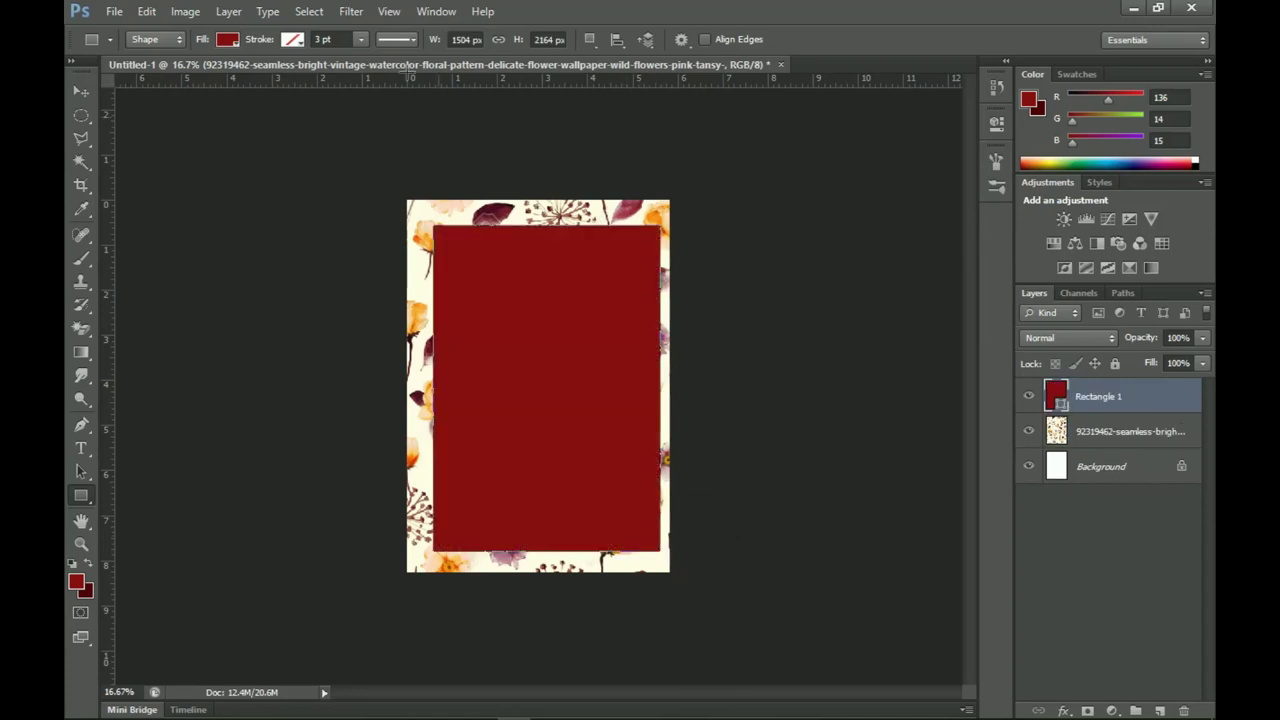
double_click(1060, 408)
left_click_drag(866, 505, 836, 468)
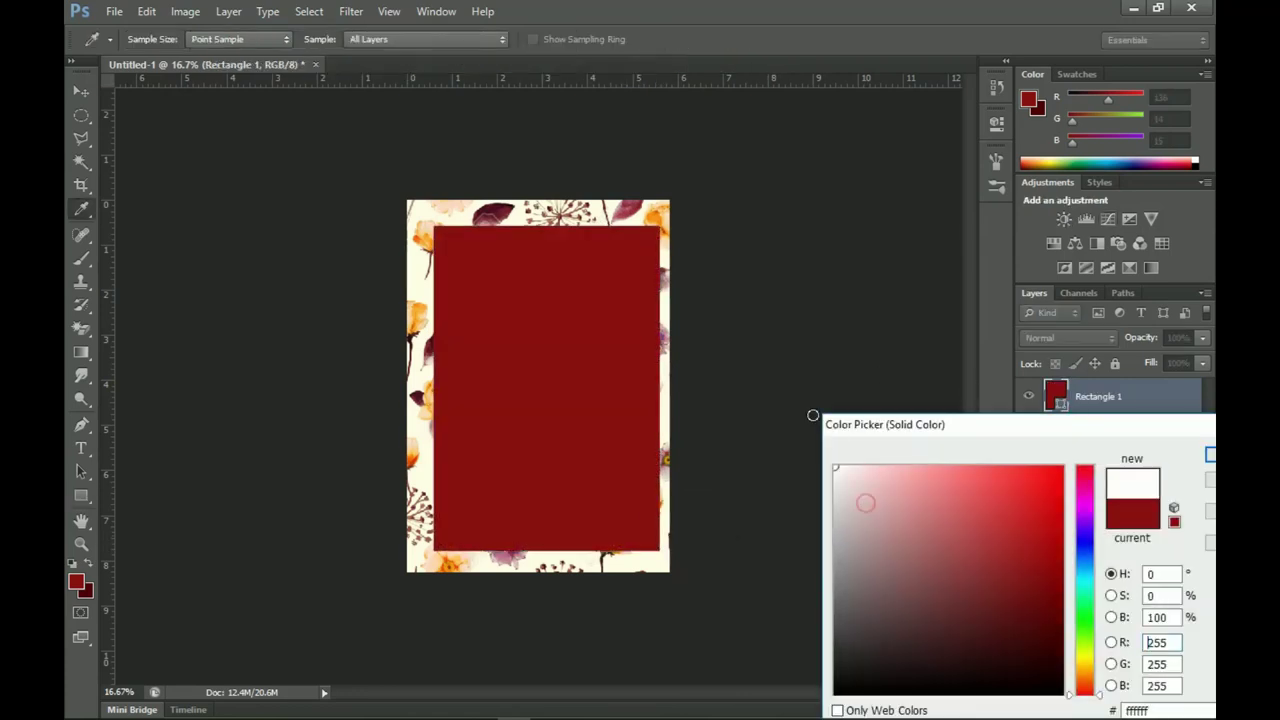
left_click(1209, 455)
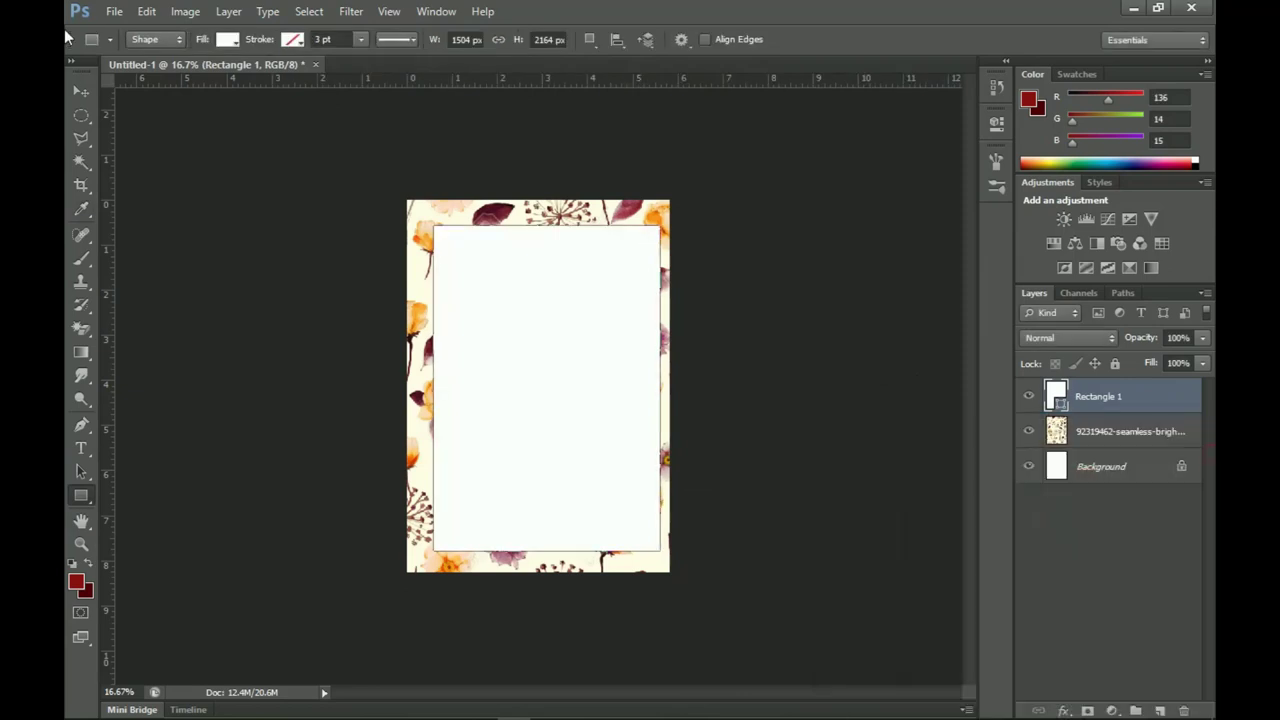
Step: Centre the white rectangle horizontally, enlarge it slightly, and duplicate it as Rectangle 1 copy
left_click(76, 93)
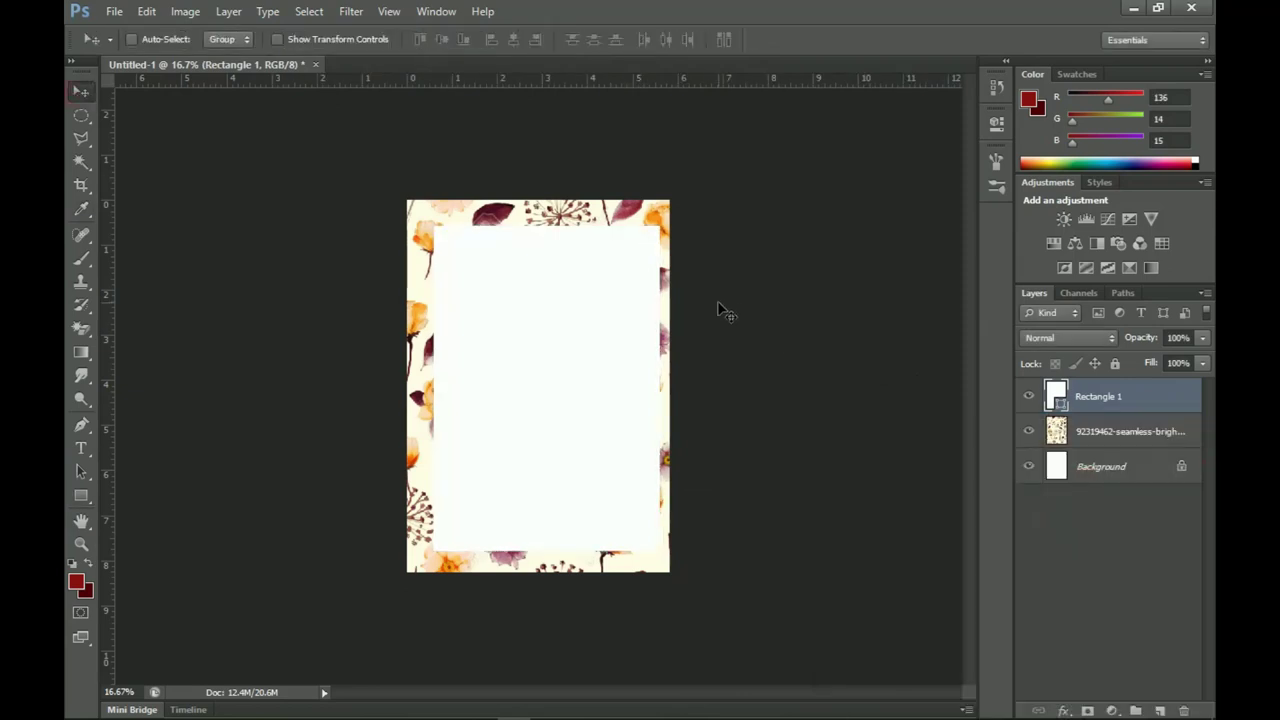
key("ctrl+a")
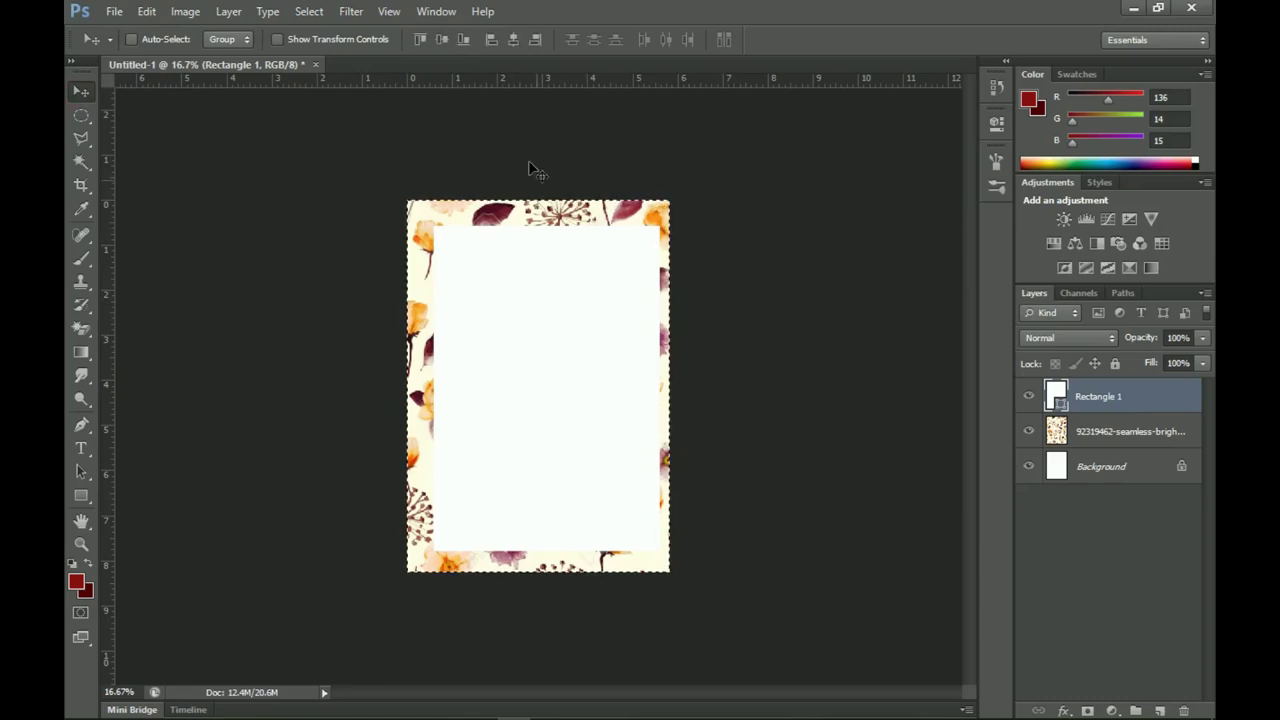
left_click(512, 43)
key("ctrl+d")
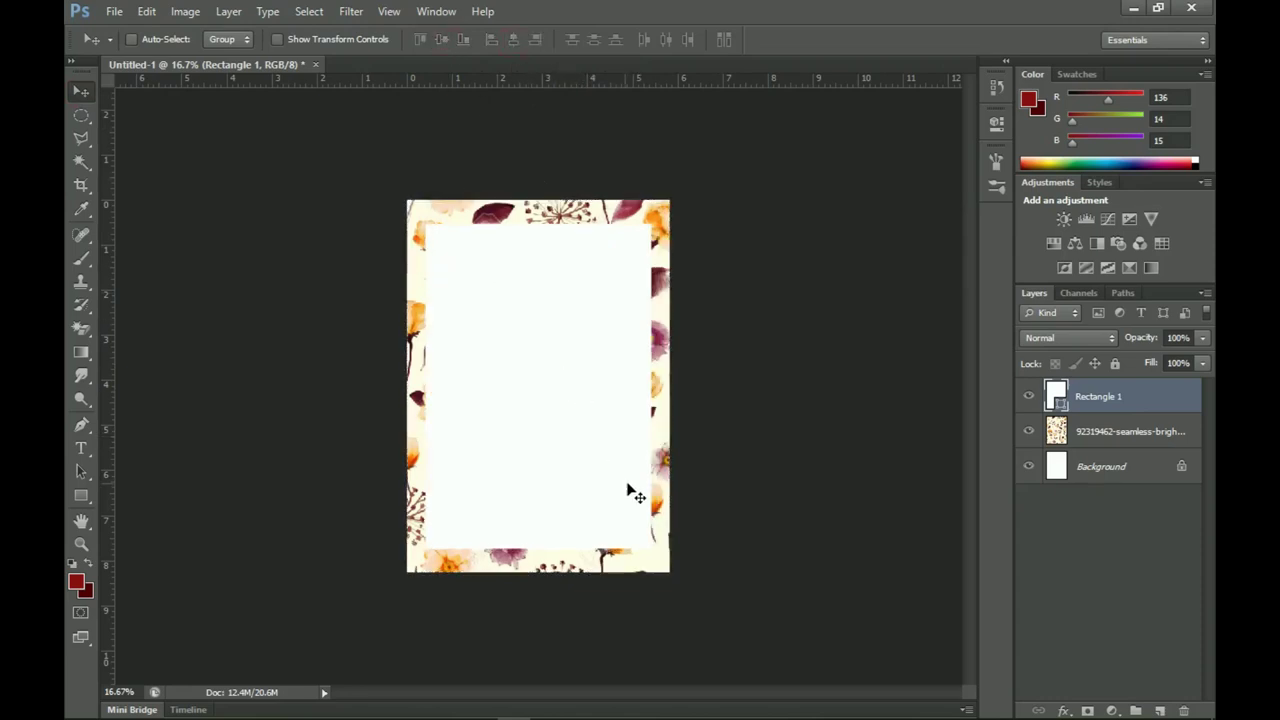
key("ctrl+t")
left_click_drag(655, 549, 661, 559)
double_click(616, 530)
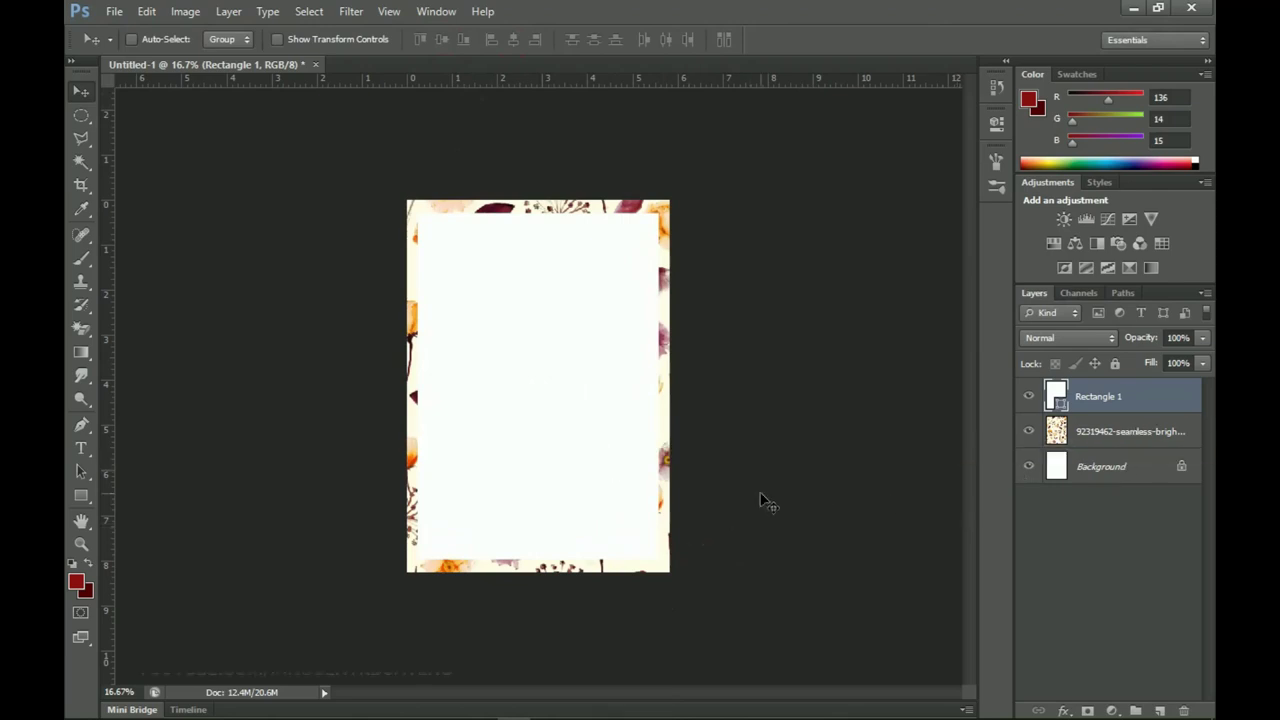
key("ctrl+j")
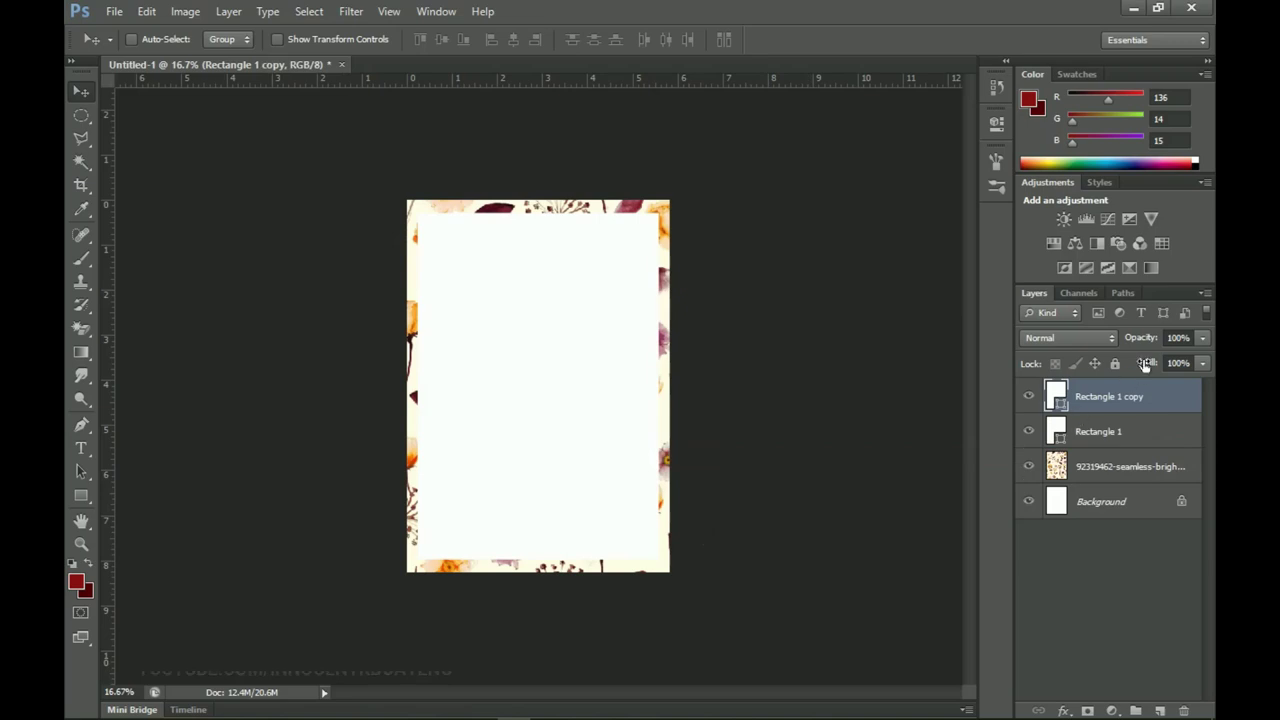
Step: Give Rectangle 1 copy 0% fill and a dark maroon stroke sampled from a flower
left_click_drag(1151, 367, 1047, 388)
right_click(1105, 406)
left_click(994, 120)
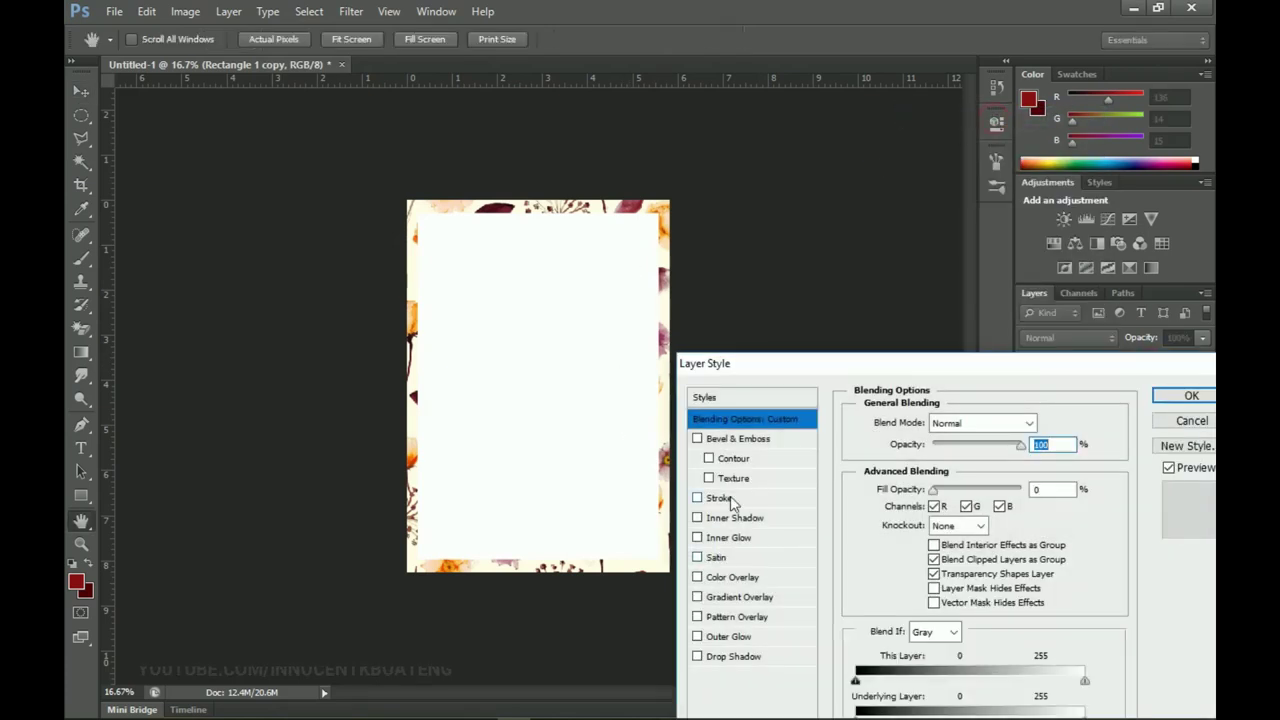
left_click(744, 499)
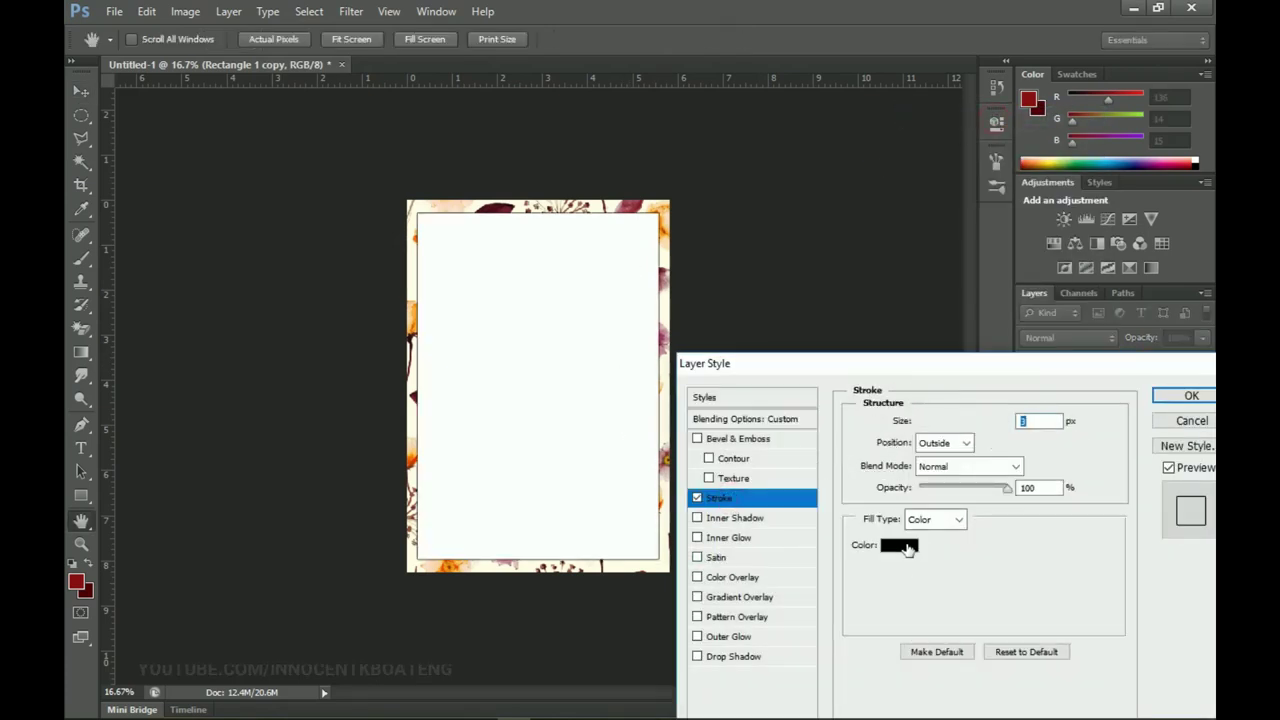
left_click(903, 548)
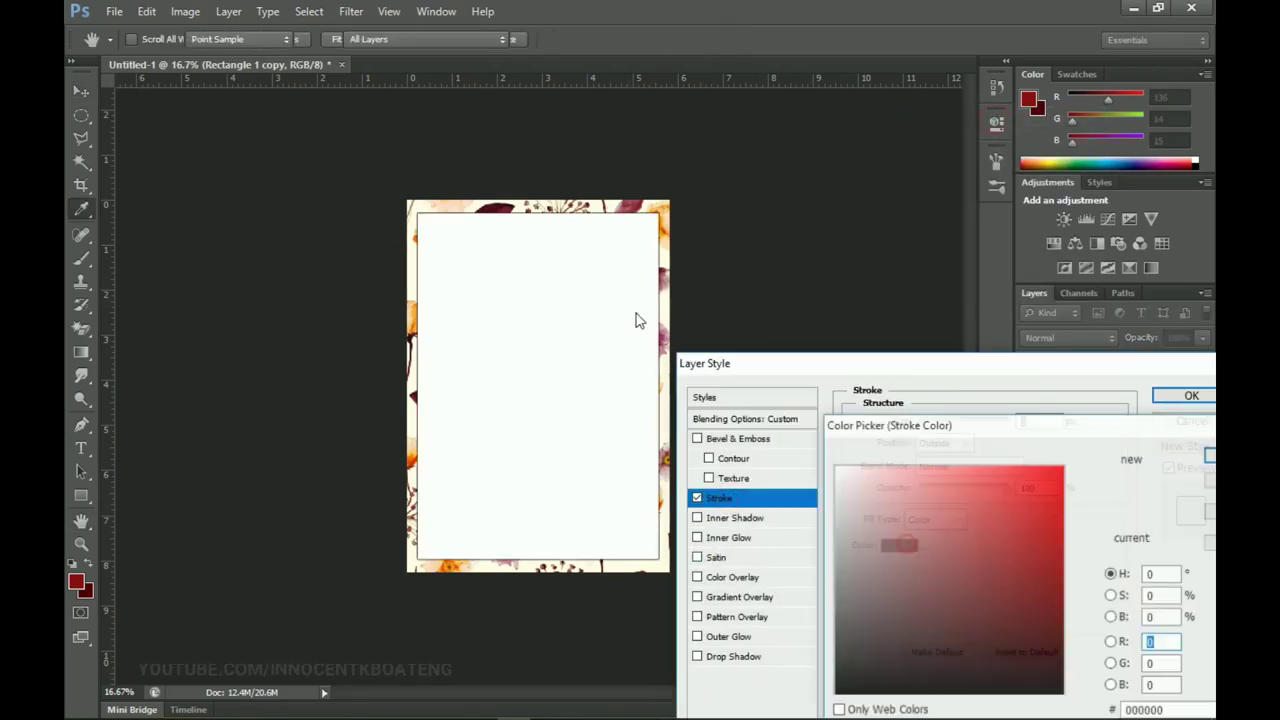
left_click(500, 204)
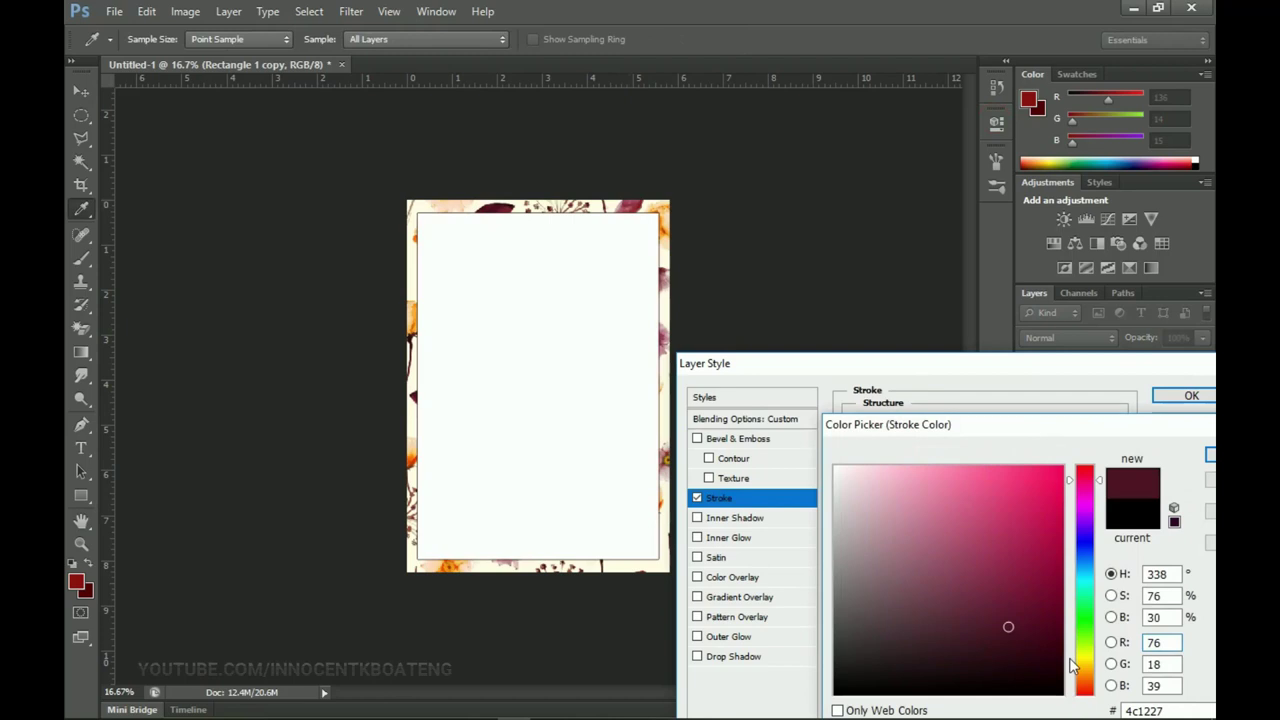
left_click(1025, 633)
left_click(1026, 648)
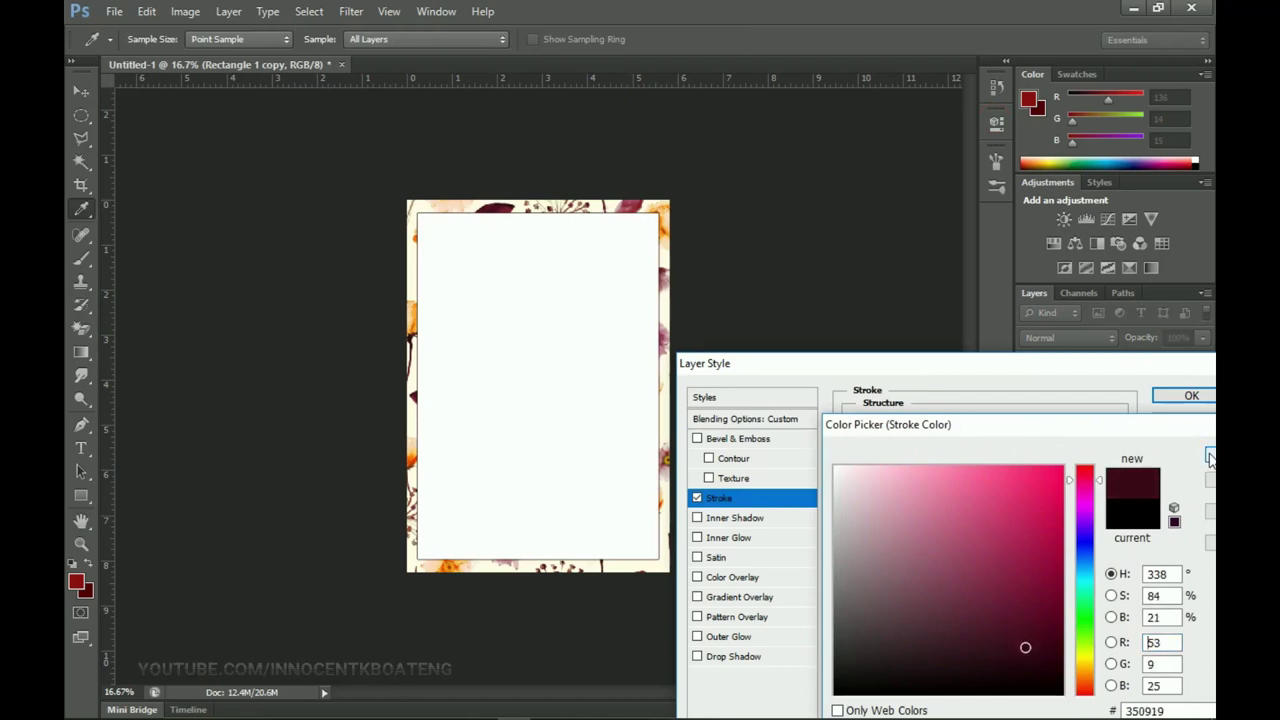
left_click(1210, 457)
left_click(1191, 395)
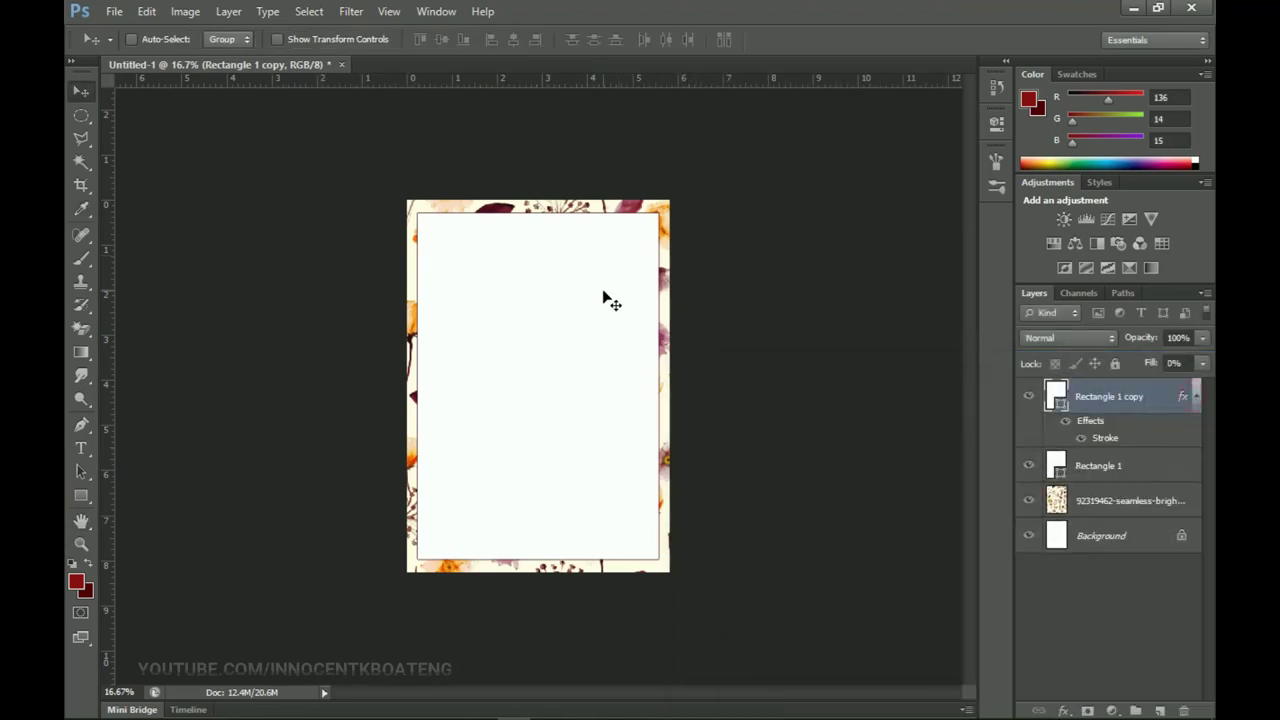
Step: Shrink the outlined copy to about 96% to form a thin inner frame
key("ctrl+t")
left_click_drag(660, 210, 656, 218)
double_click(633, 281)
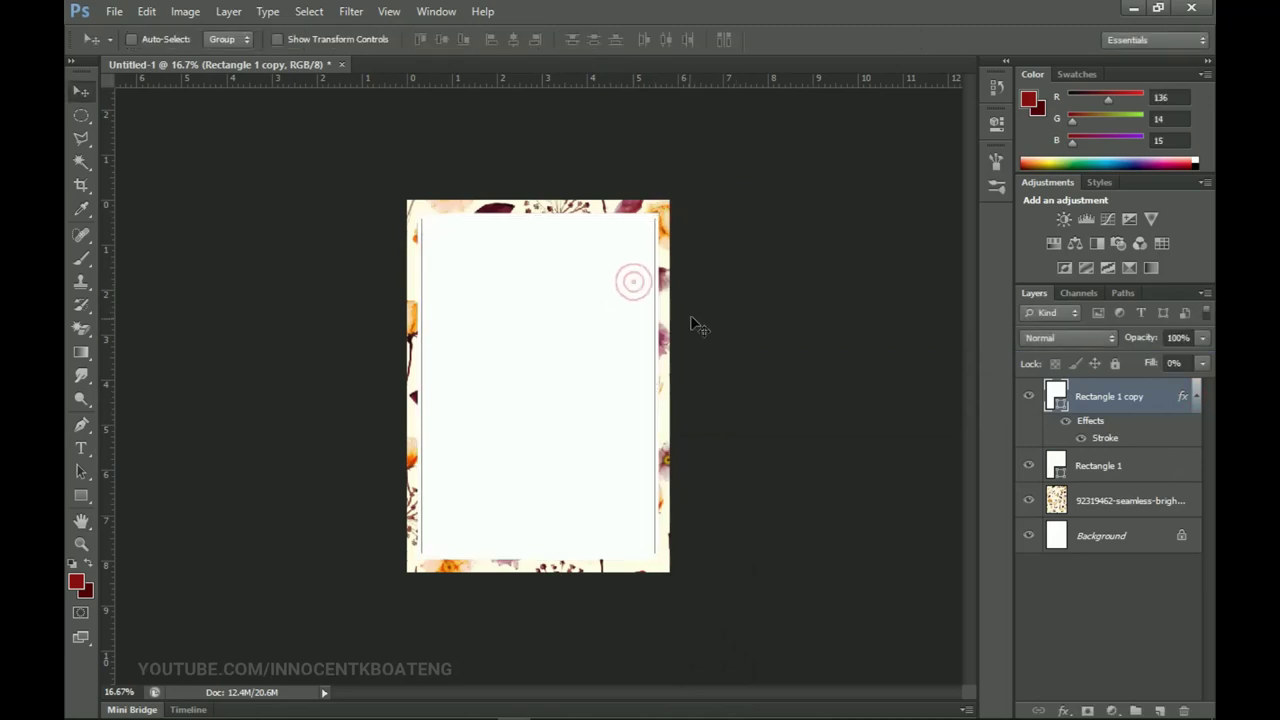
Step: Zoom to 50% on the top of the card and collapse the copy's effects list
key("z")
left_click(614, 251)
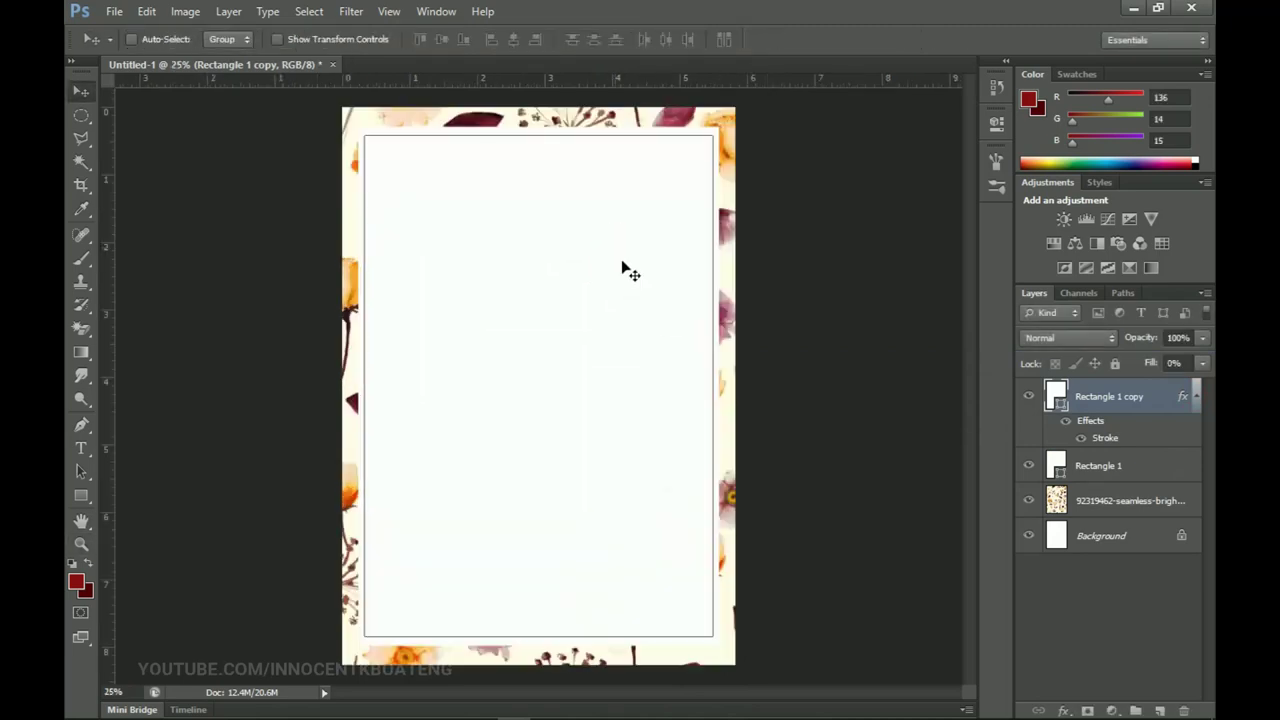
key("z")
left_click(597, 203)
key("space")
left_click_drag(597, 197, 682, 338)
key("z")
left_click(600, 289)
key("space")
left_click(1197, 396)
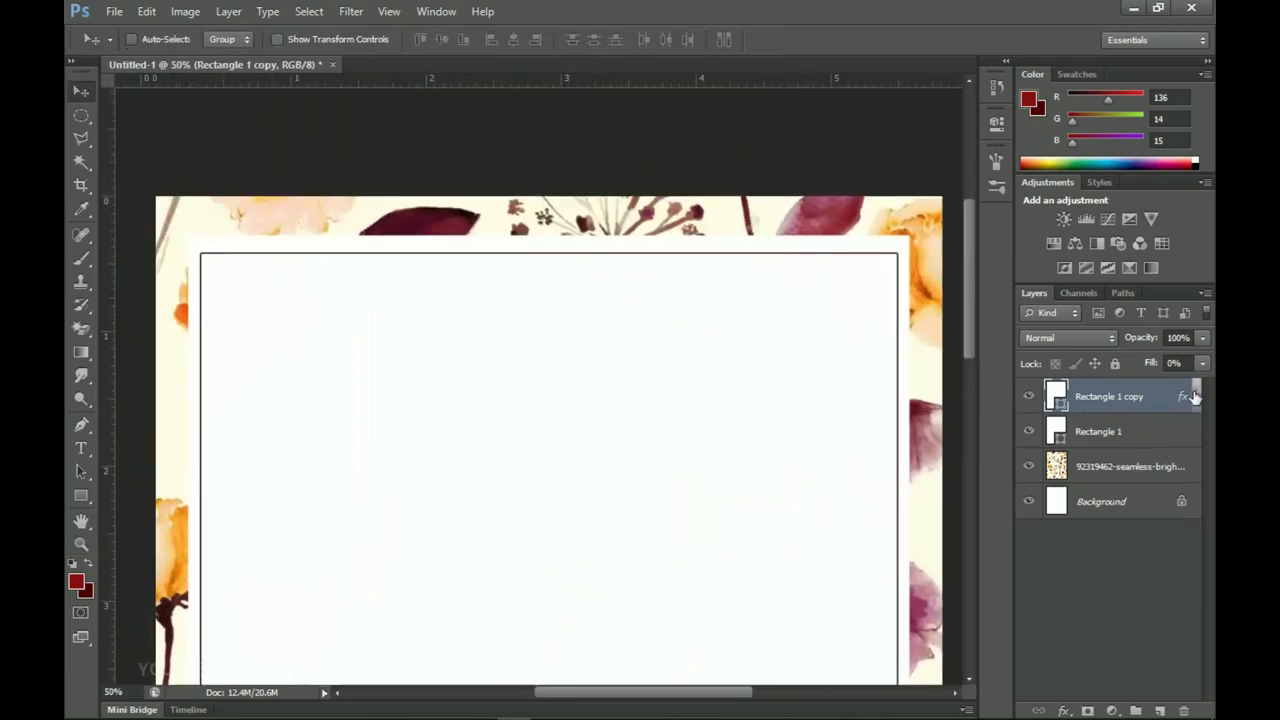
key("space")
left_click_drag(689, 409, 650, 368)
key("space")
left_click_drag(846, 400, 874, 437)
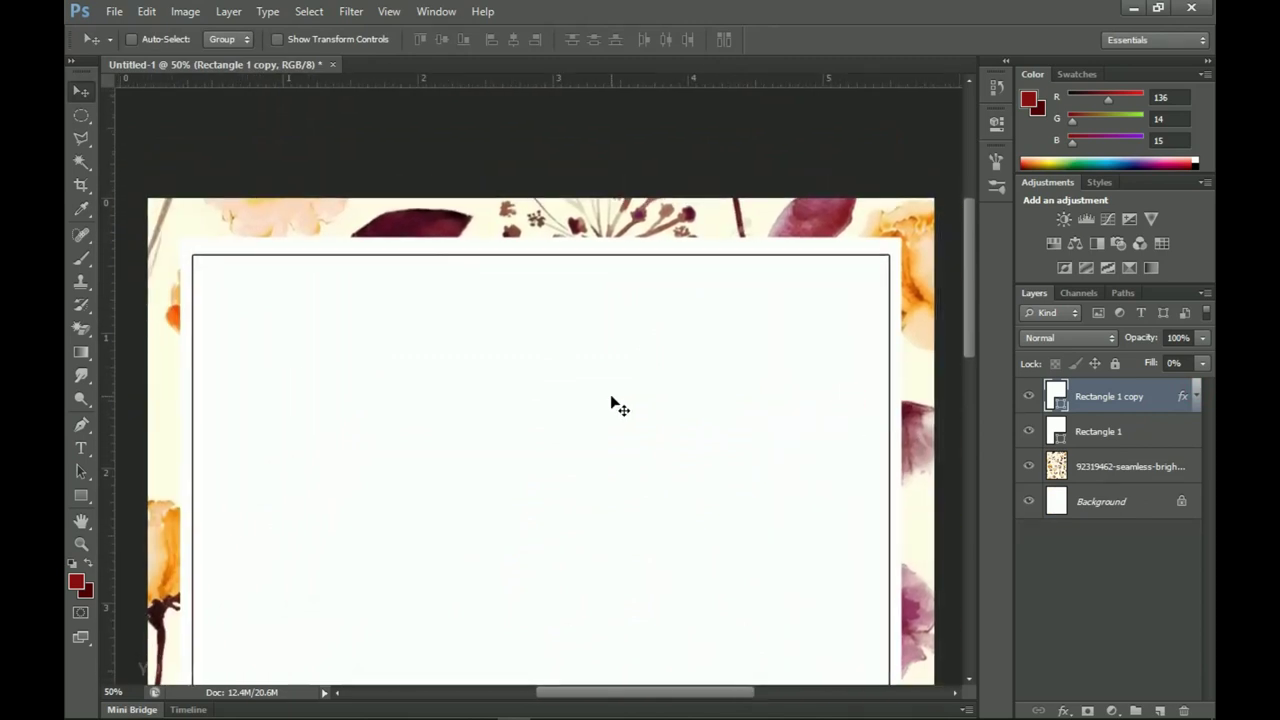
Step: Type the two-line heading 'YOU'RE SPECIALLY INVITED' / 'TO THE WEDDING OF' near the top
key("t")
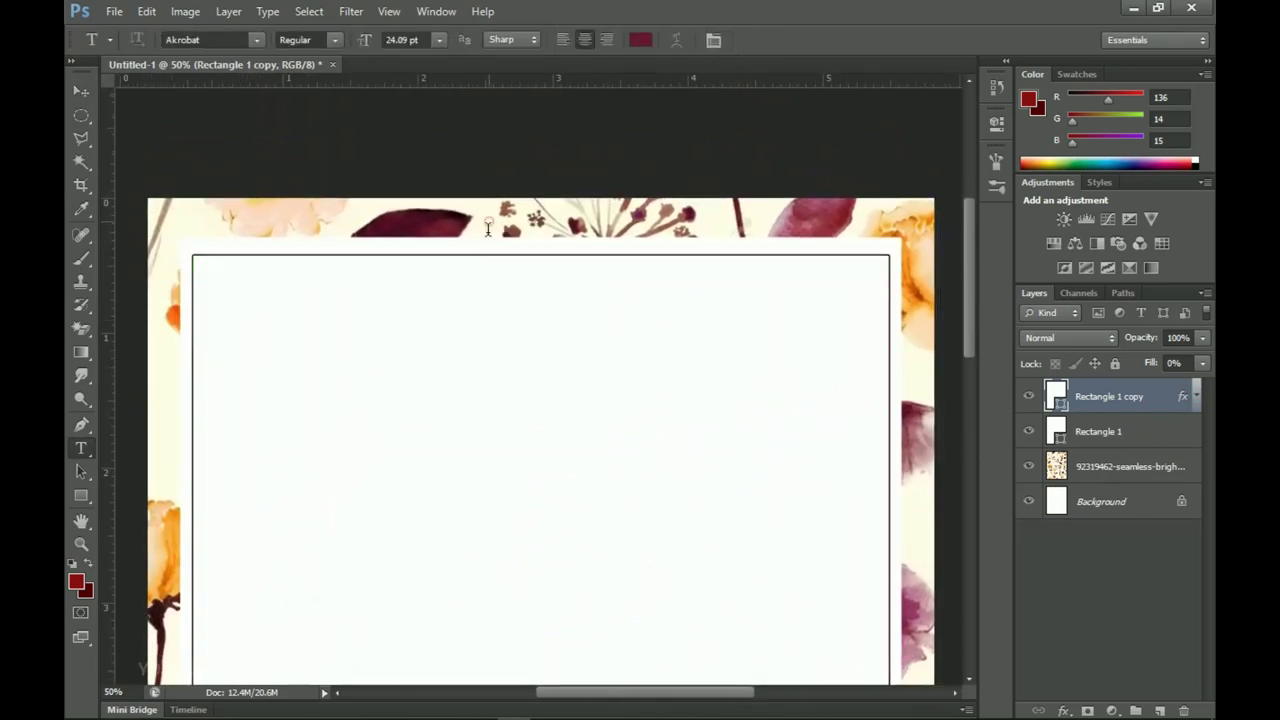
left_click(489, 222)
left_click_drag(505, 207, 480, 363)
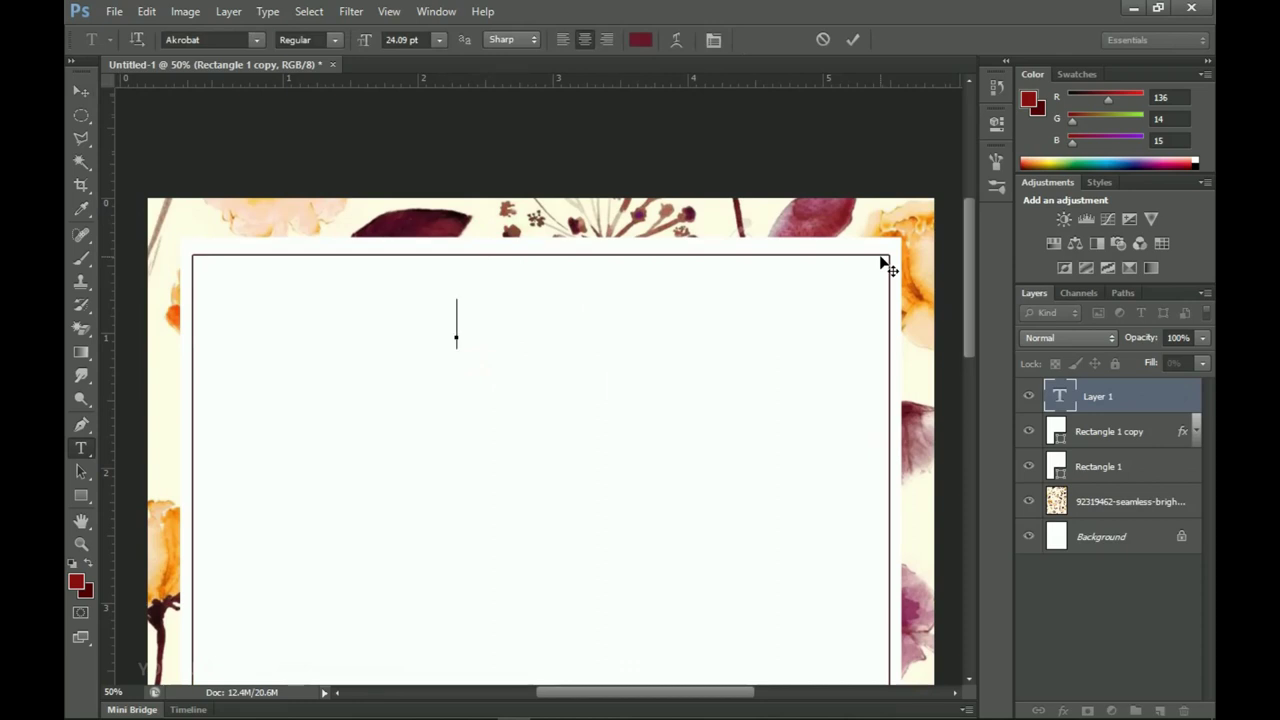
type("YOU'RE SPECIALLY INVITED")
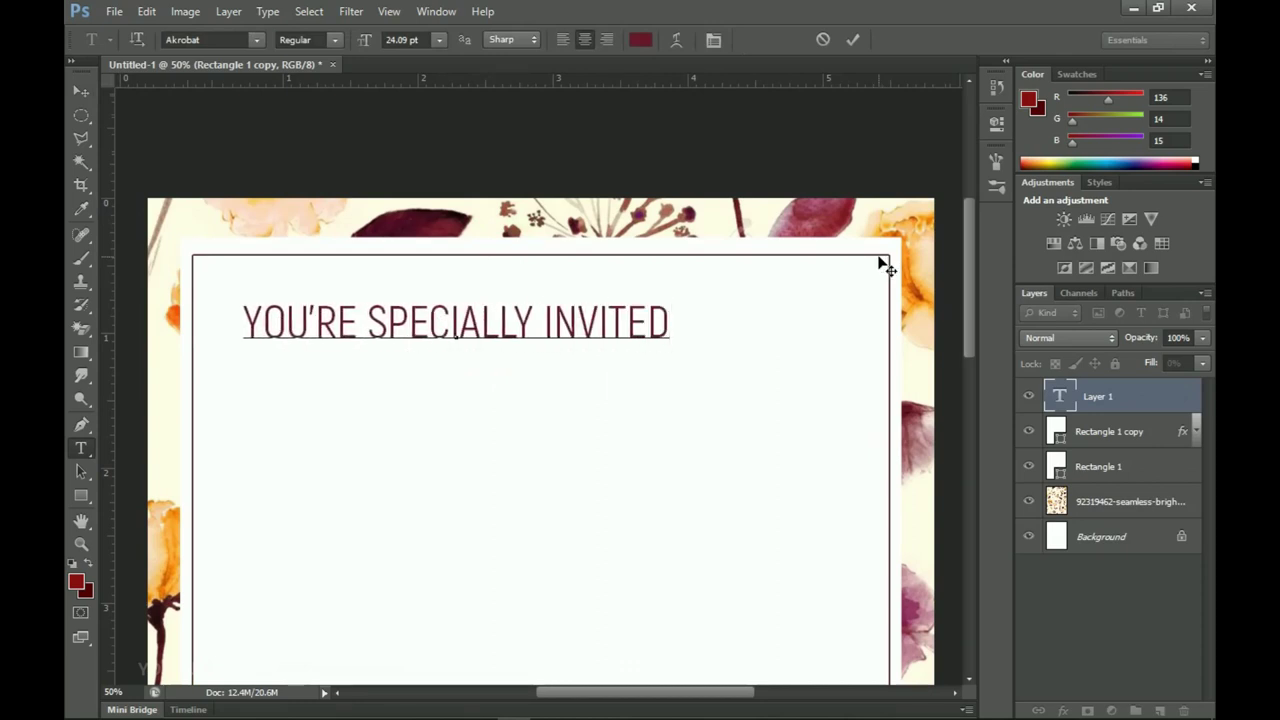
key("Return")
type("TO THE WEDDING OF")
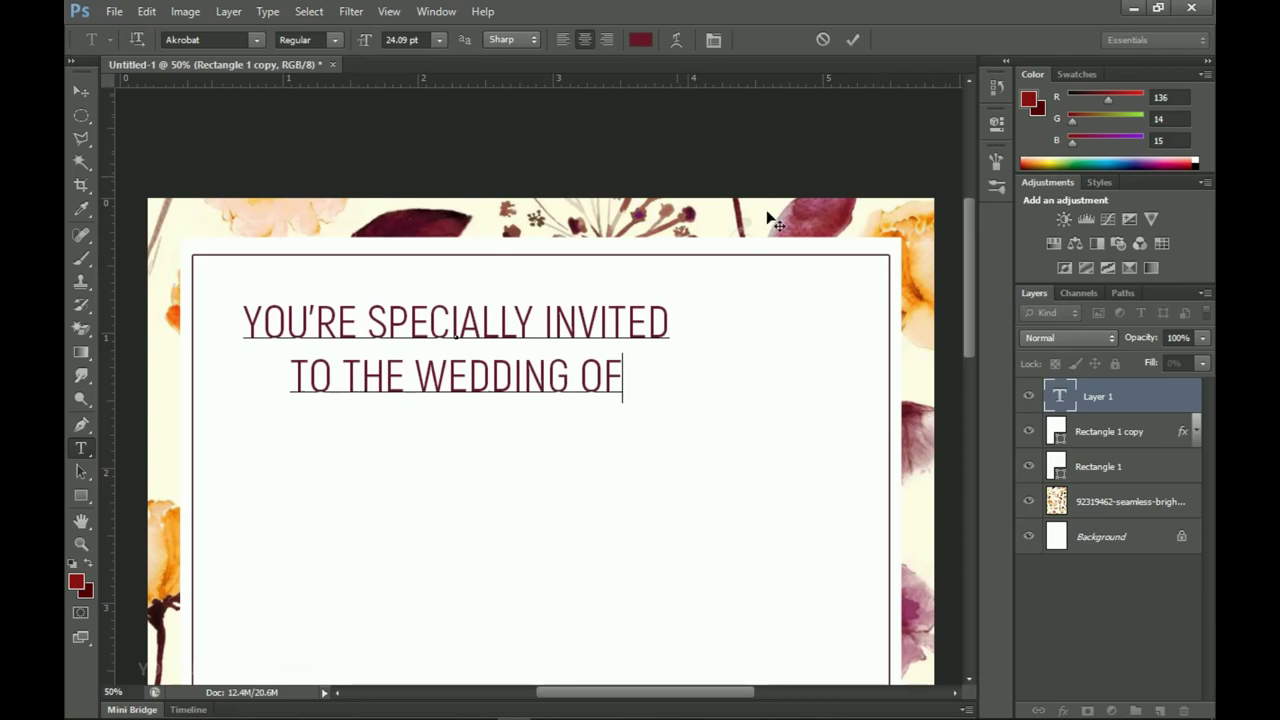
left_click(80, 92)
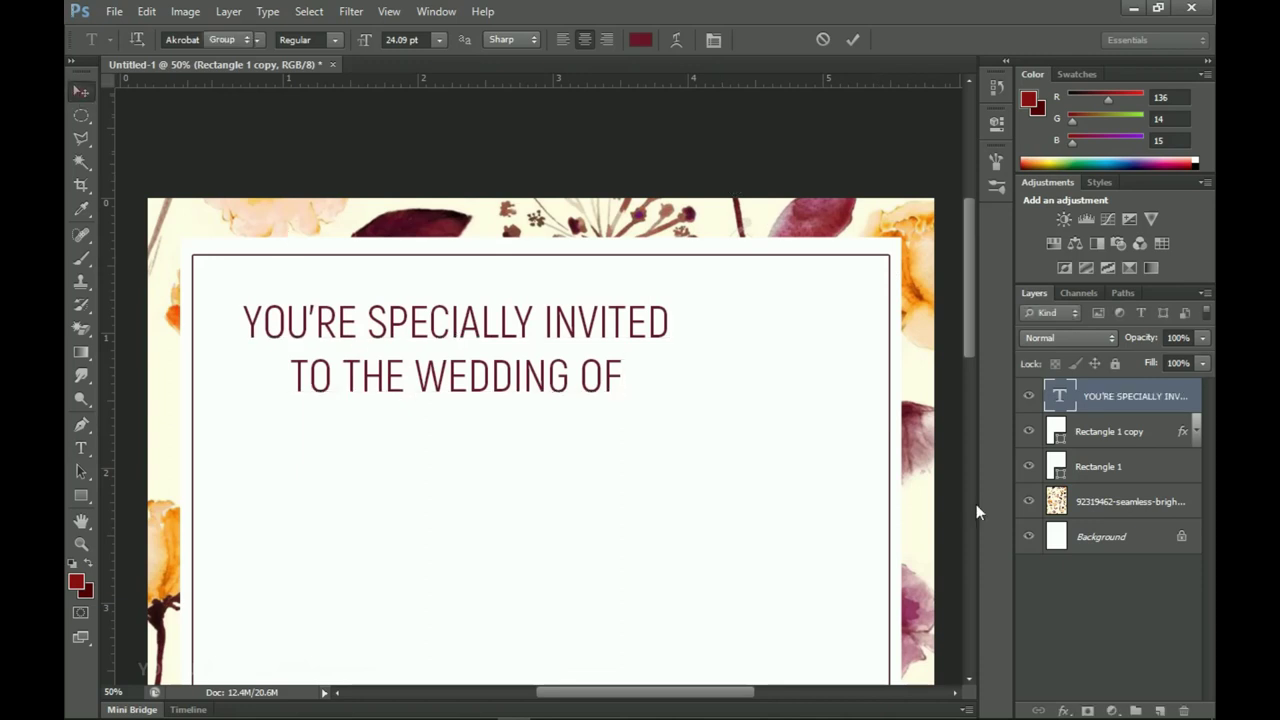
Step: Shrink the heading slightly and centre it horizontally on the card
key("ctrl+t")
left_click_drag(670, 293, 657, 297)
double_click(609, 352)
double_click(554, 346)
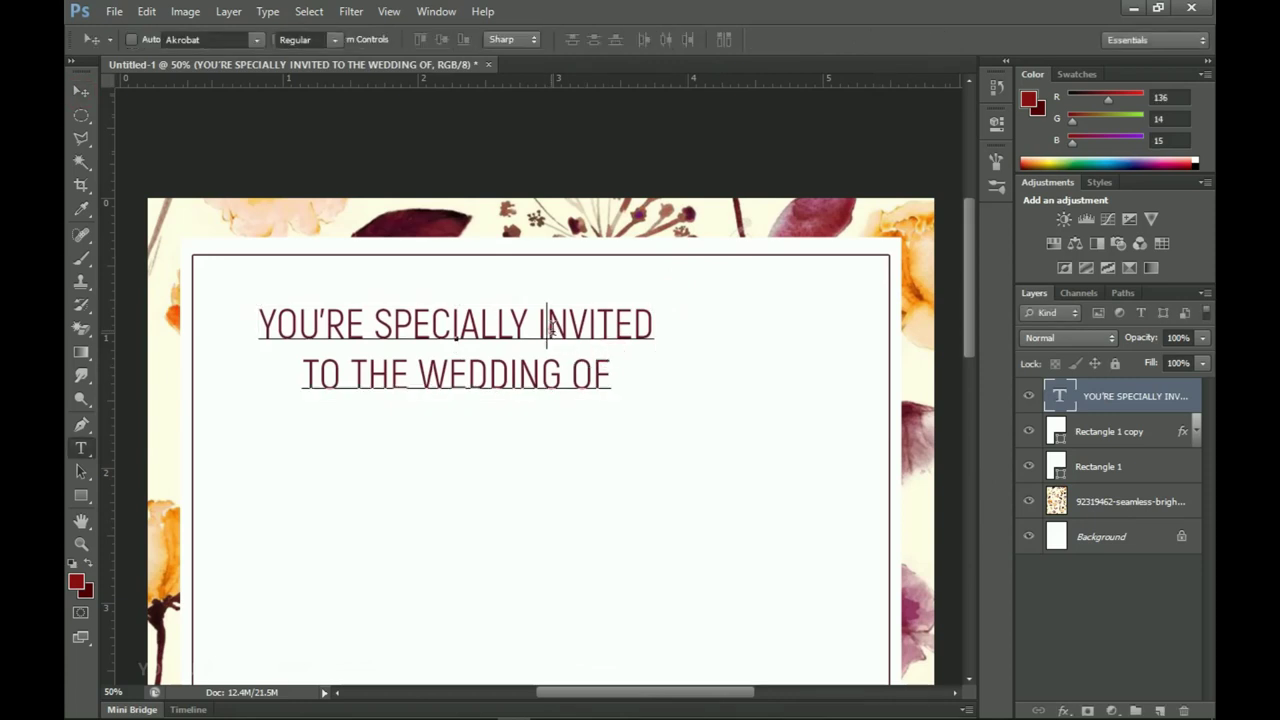
left_click(81, 90)
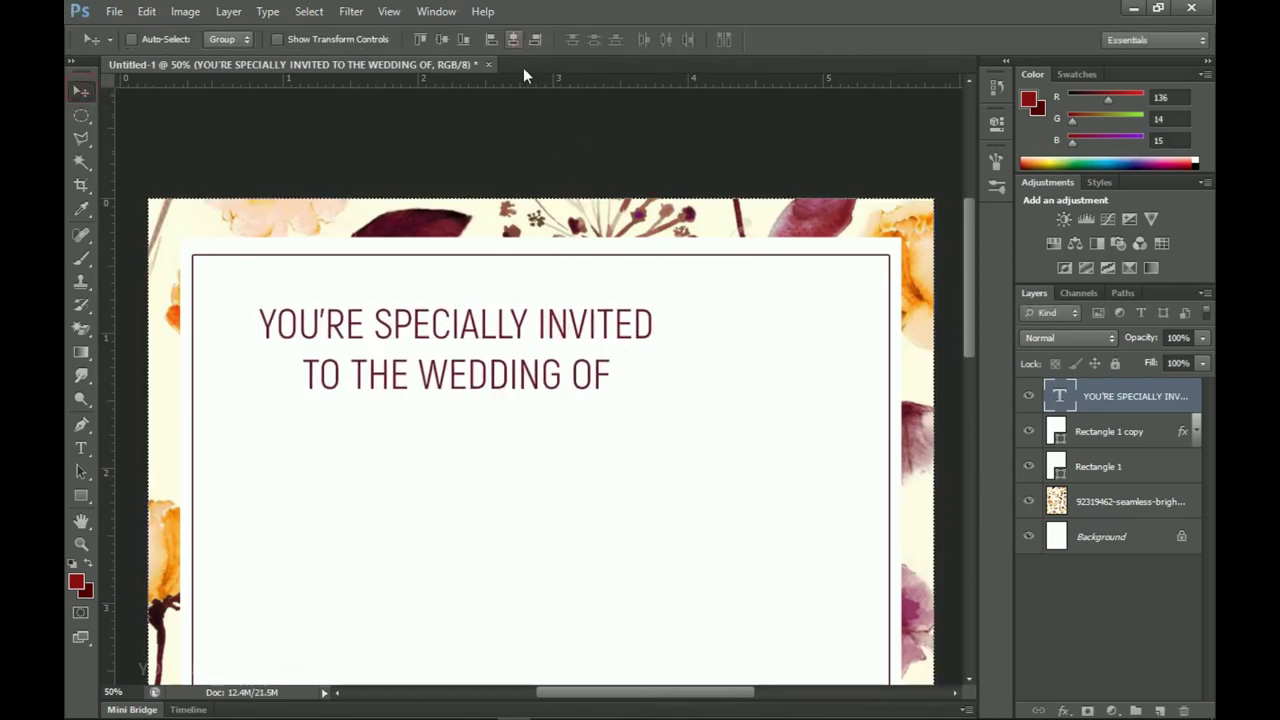
left_click(513, 40)
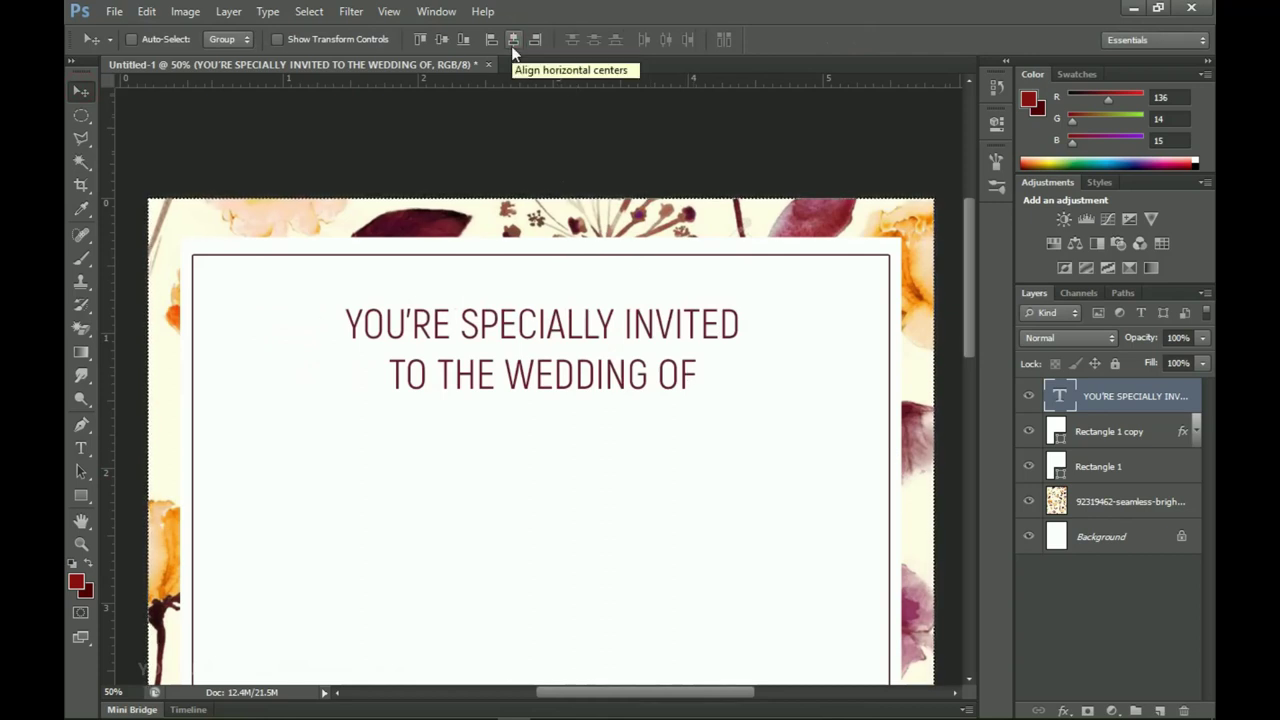
scroll(615, 385, "down", 2)
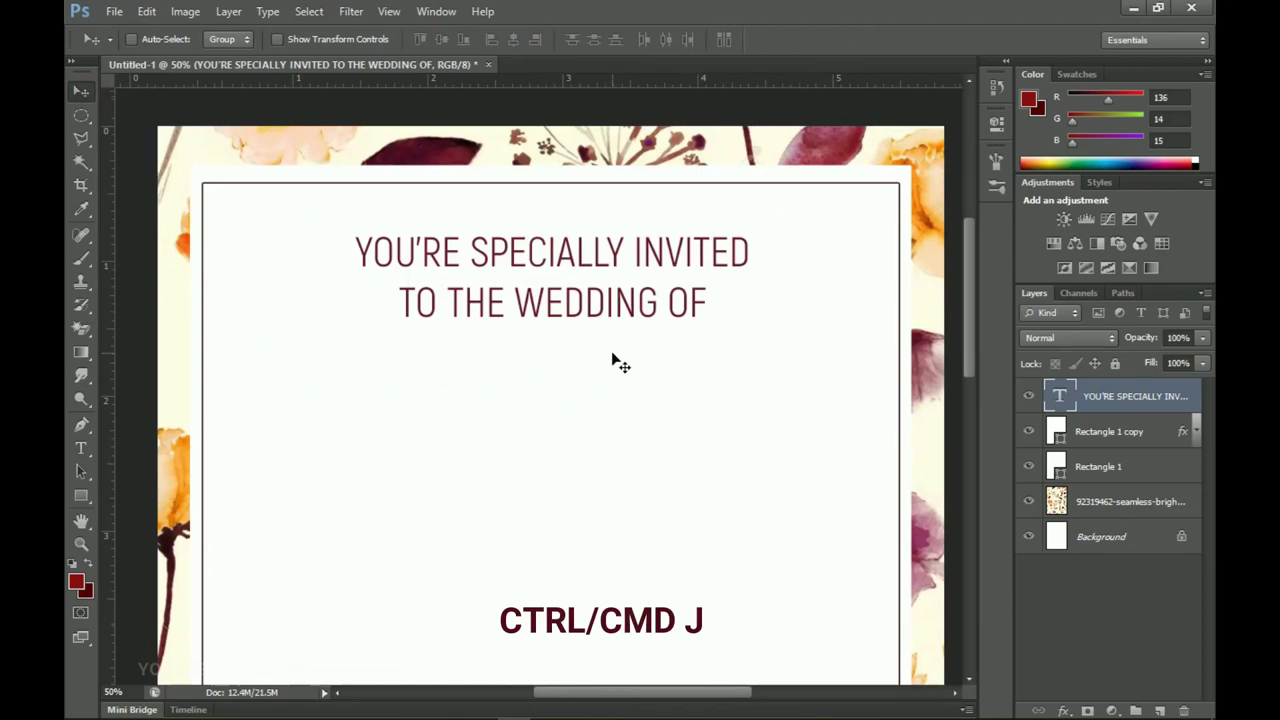
Step: Duplicate the heading, move it lower, and set its text to Tw Cen MT
key("ctrl+j")
left_click_drag(600, 300, 584, 447)
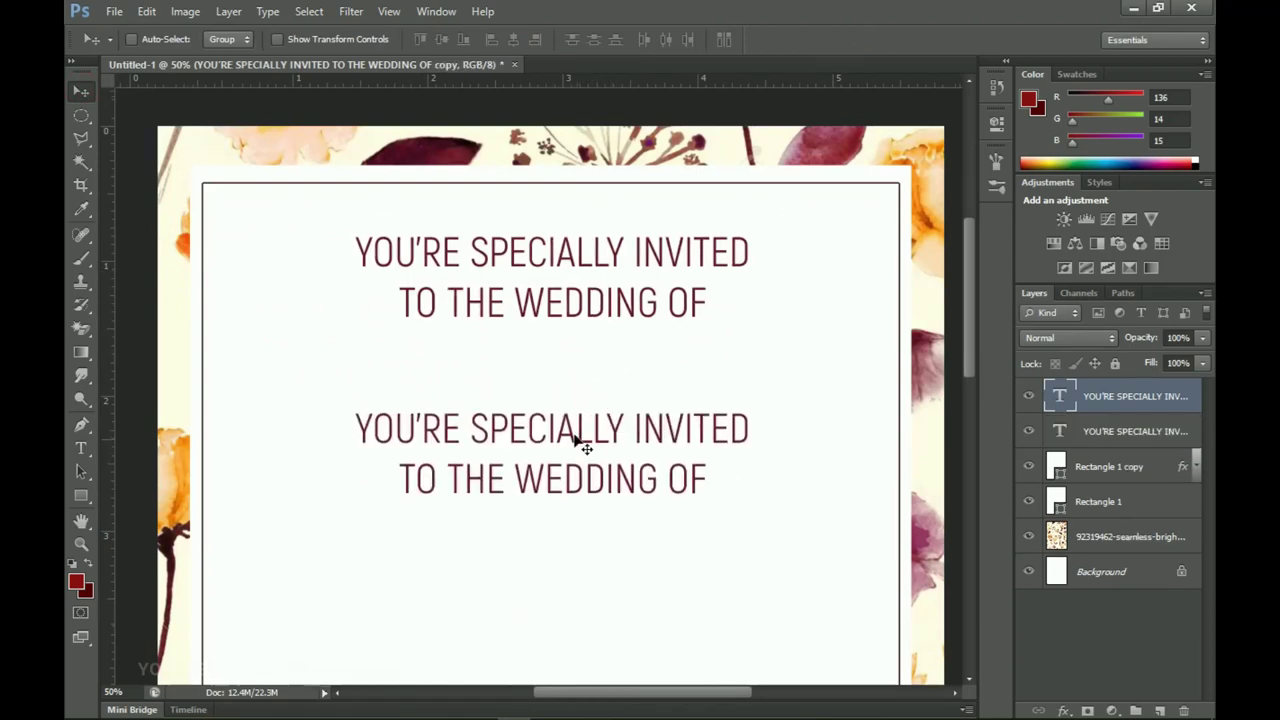
key("t")
left_click(571, 430)
key("ctrl+a")
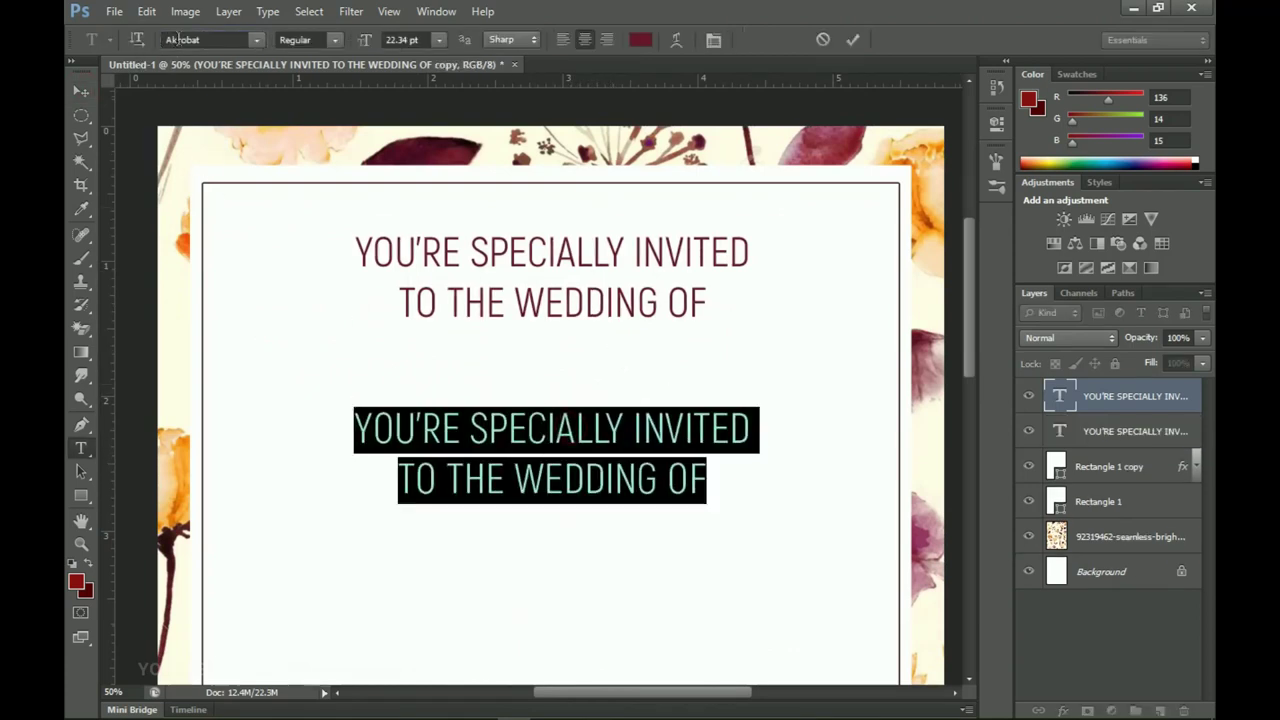
left_click(173, 40)
type("Tw Cen MT")
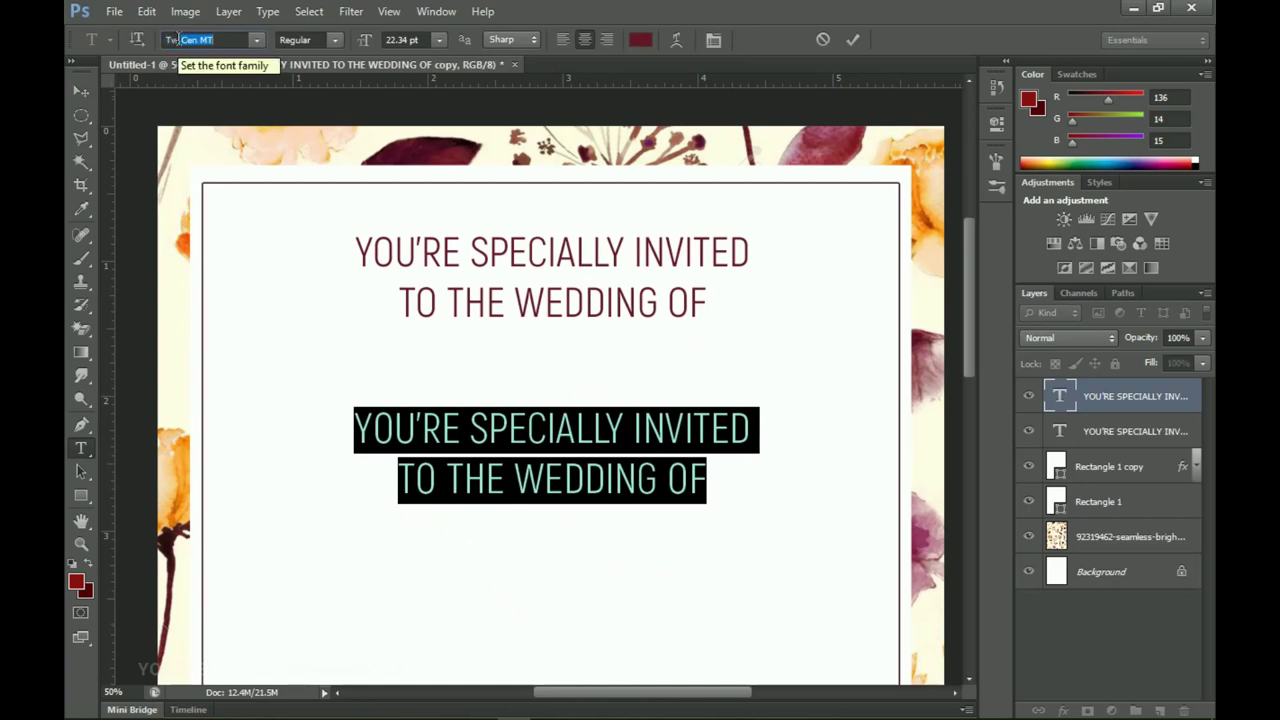
key("Return")
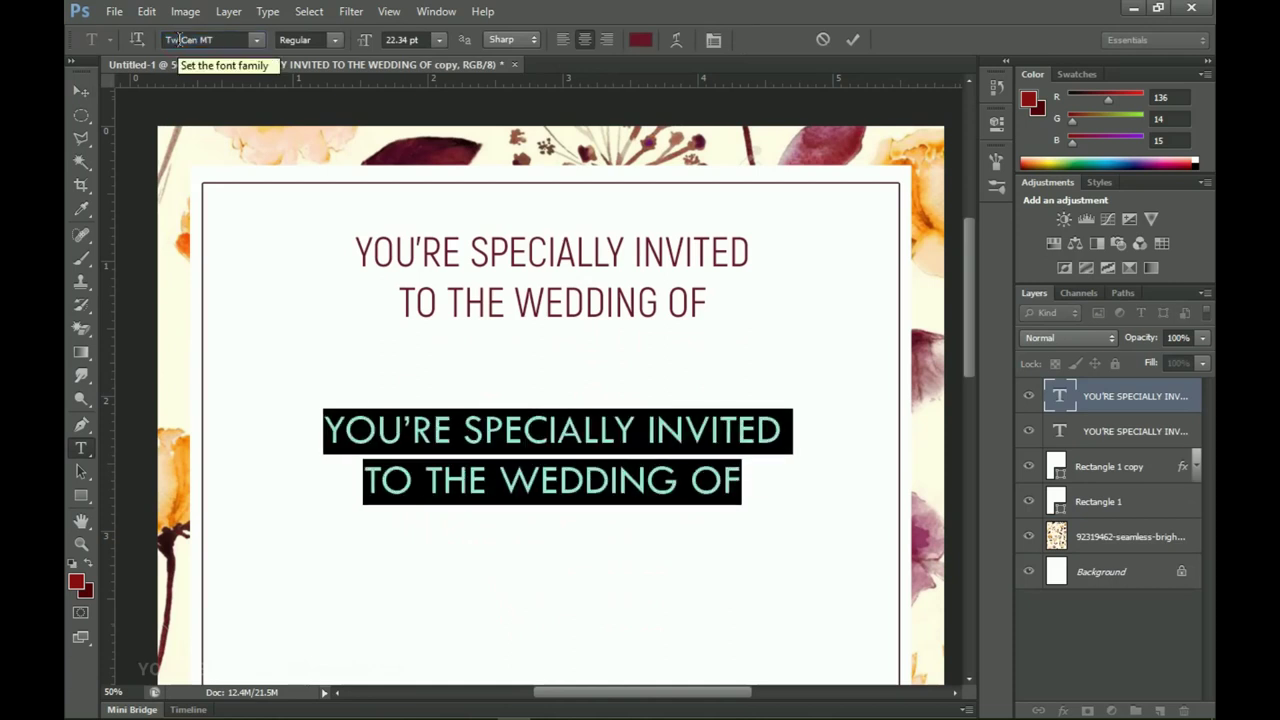
Step: Retype the copy as the first partner's name and enlarge it
type("t")
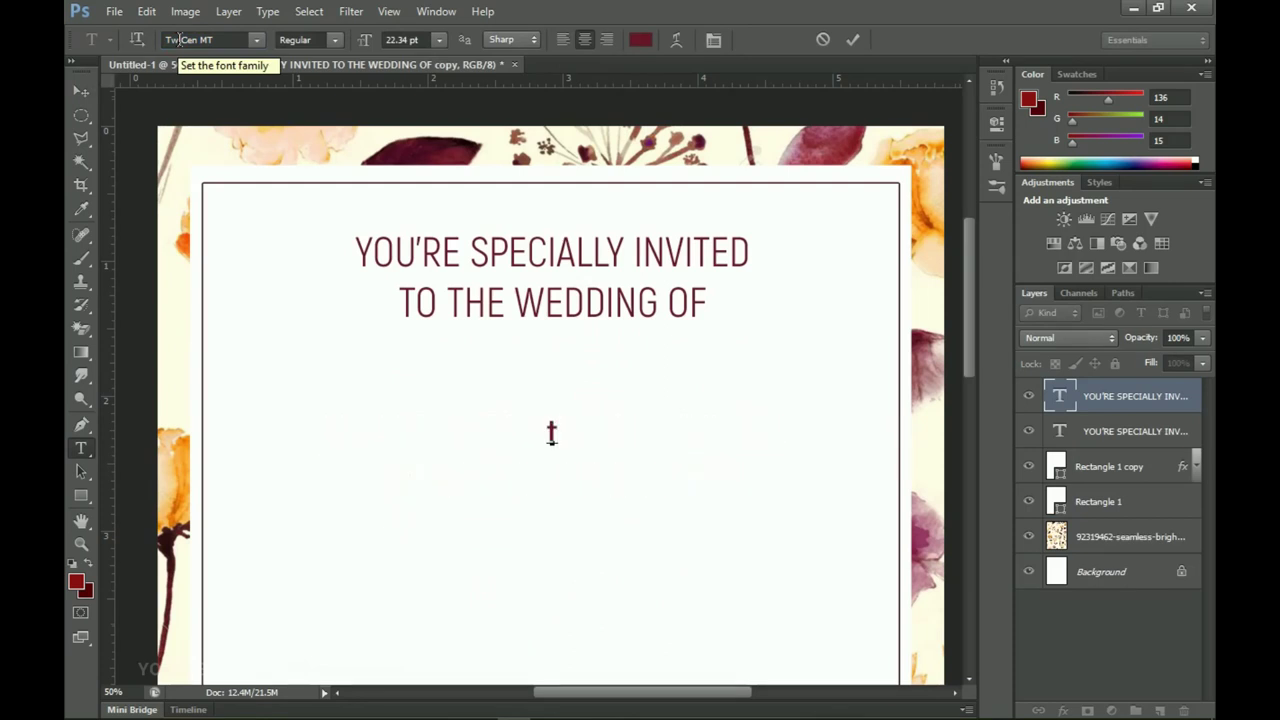
key("ctrl+a")
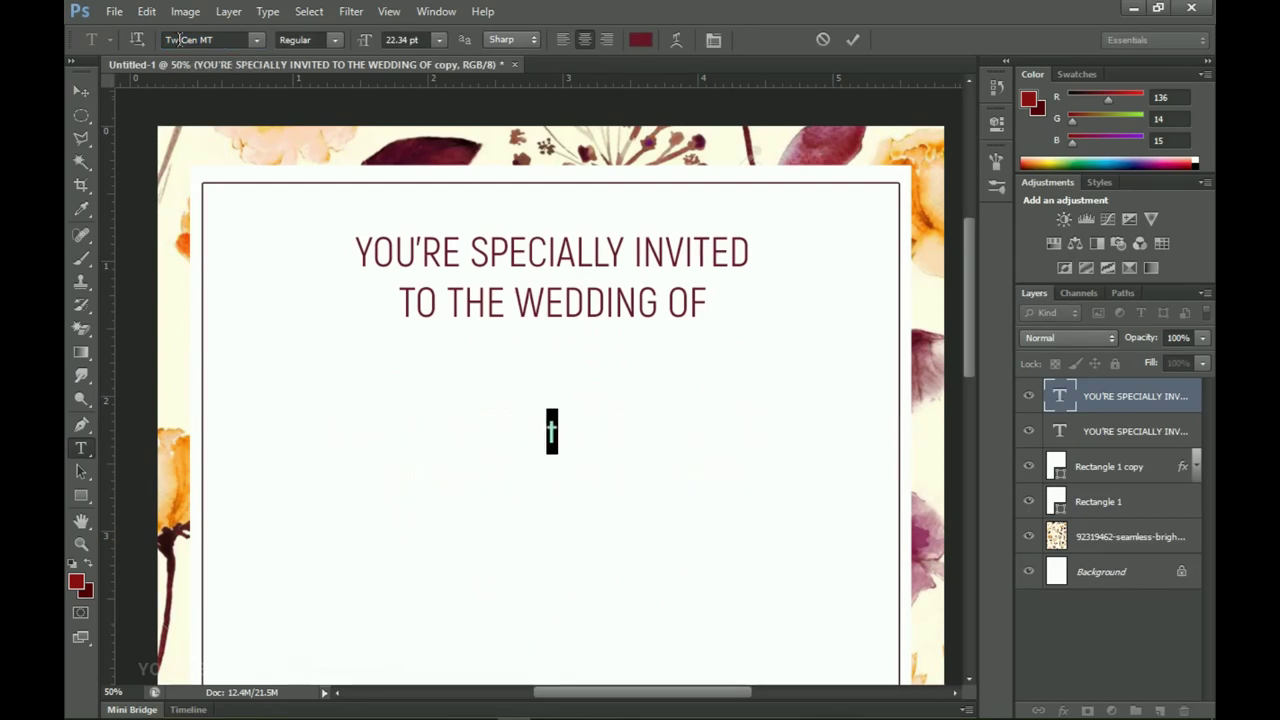
type("TRU")
key("BackSpace")
key("BackSpace")
key("BackSpace")
type("MISS TRUDY")
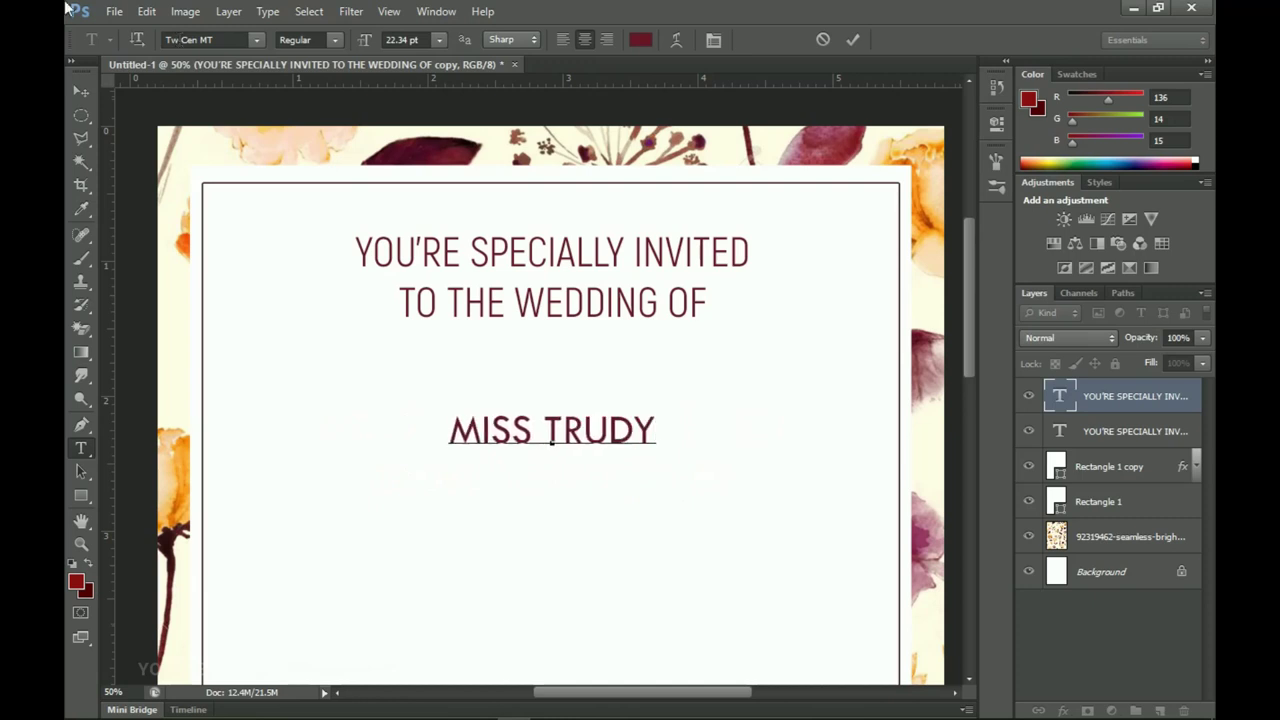
left_click(91, 86)
key("ctrl+t")
left_click_drag(657, 458, 597, 385)
key("Return")
Step: Copy the first name line further down and retype it as the second partner's name
left_click_drag(617, 272, 621, 477)
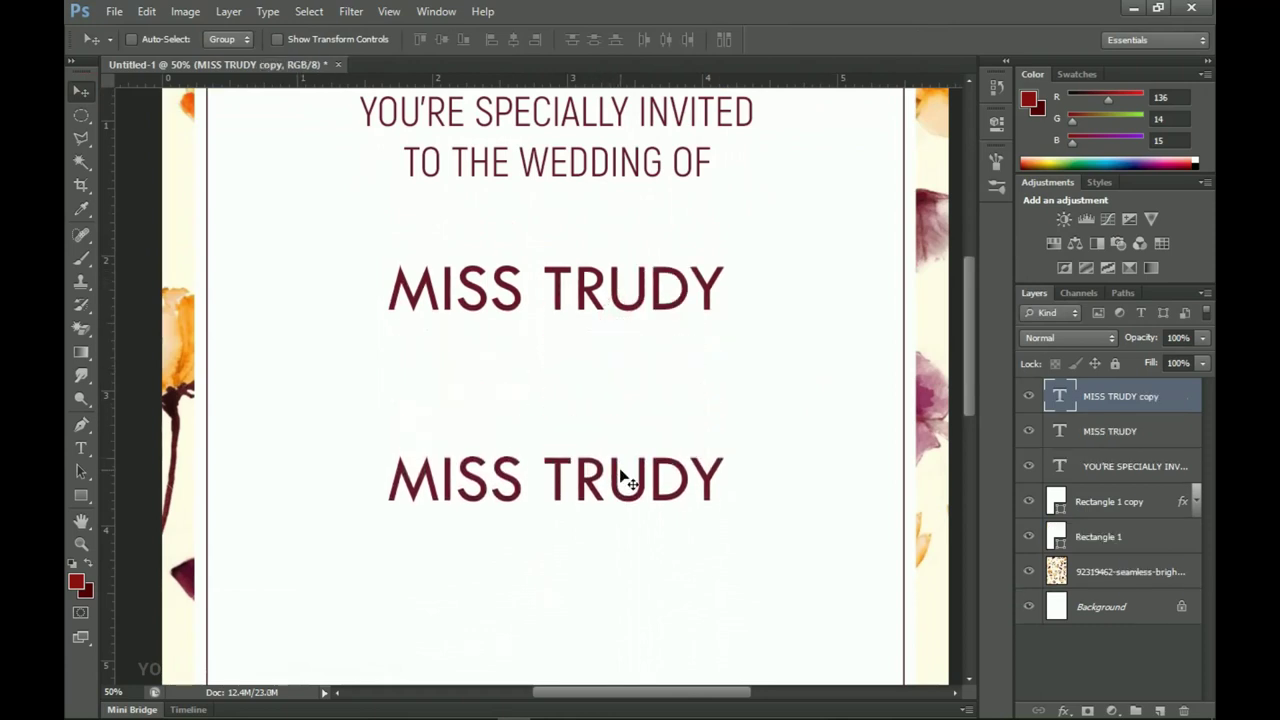
key("t")
double_click(620, 476)
key("ctrl+a")
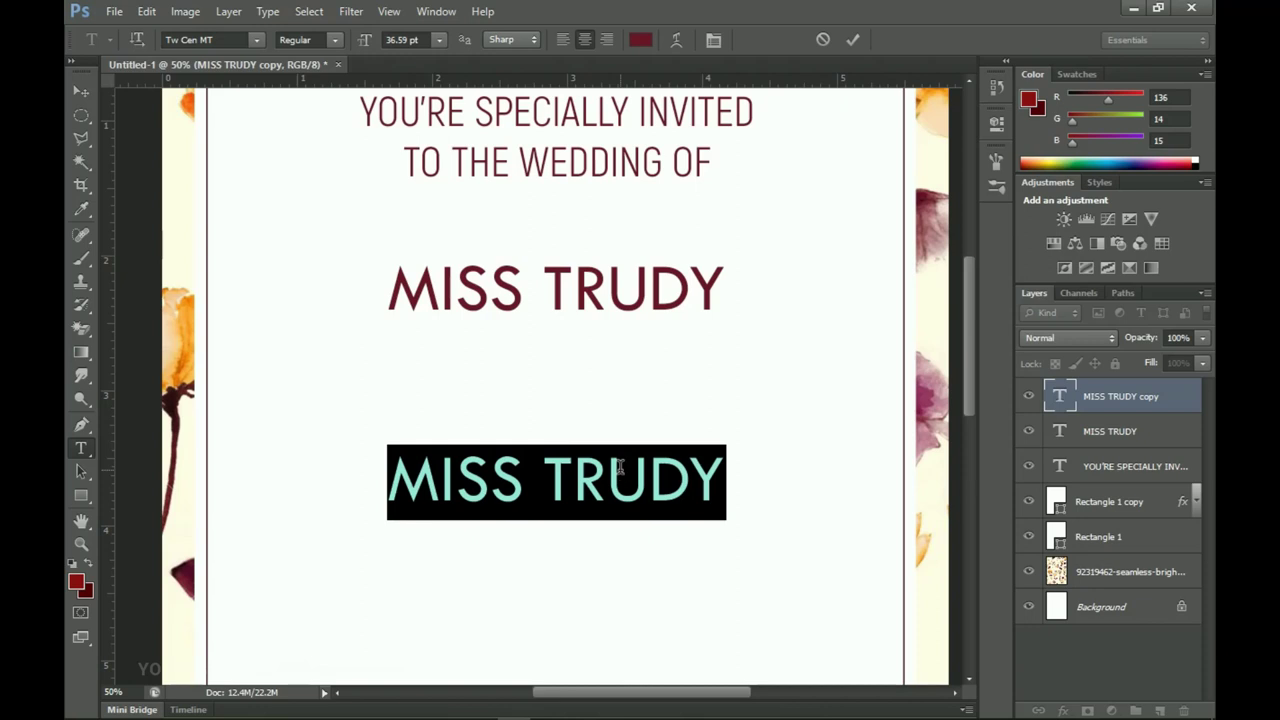
type("WODEMYA")
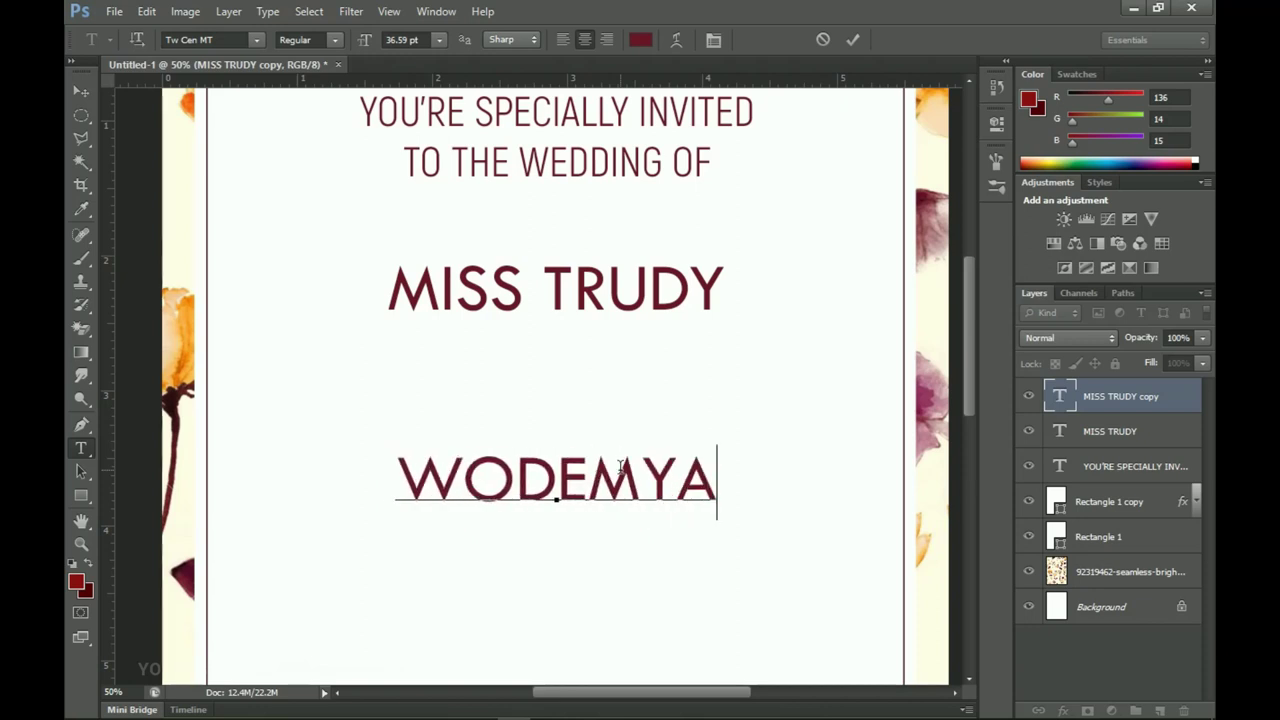
key("BackSpace")
key("BackSpace")
type("AYA")
left_click(84, 96)
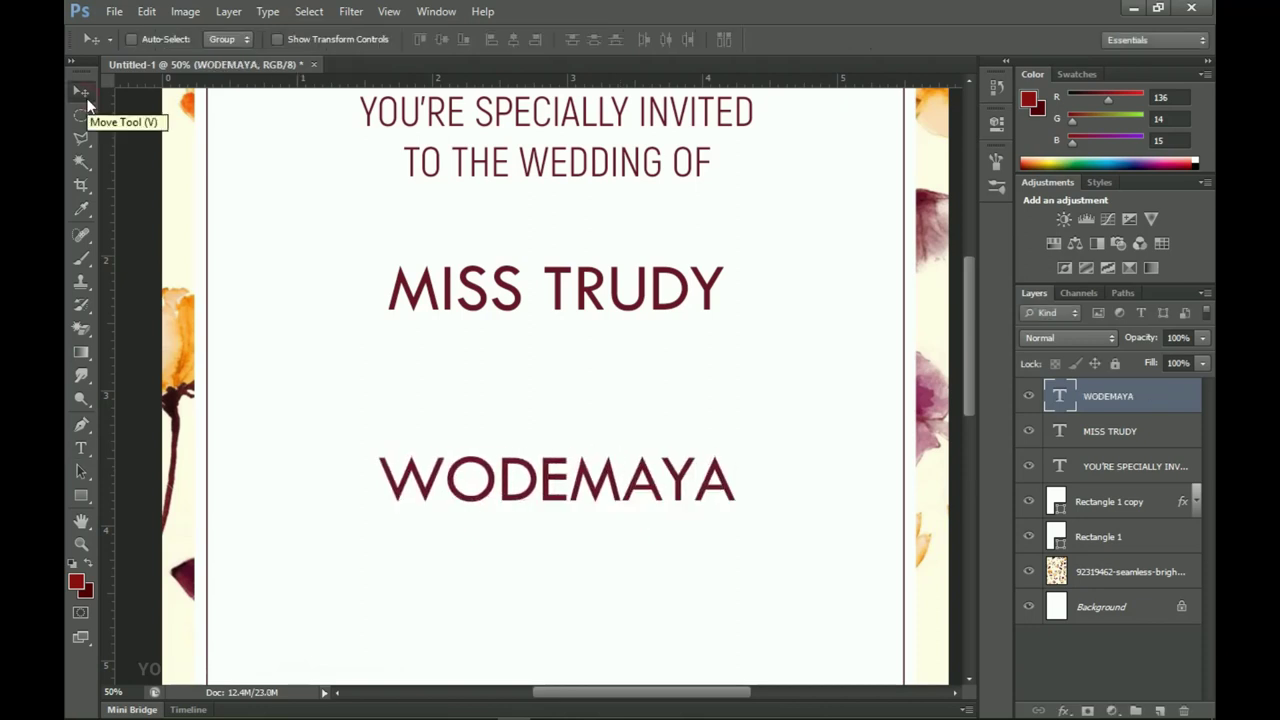
scroll(565, 460, "down", 1)
Step: Duplicate the second name, move it up, and replace it with '&' in Verdana
key("ctrl+j")
left_click_drag(549, 480, 552, 378)
key("t")
left_click(551, 378)
key("ctrl+a")
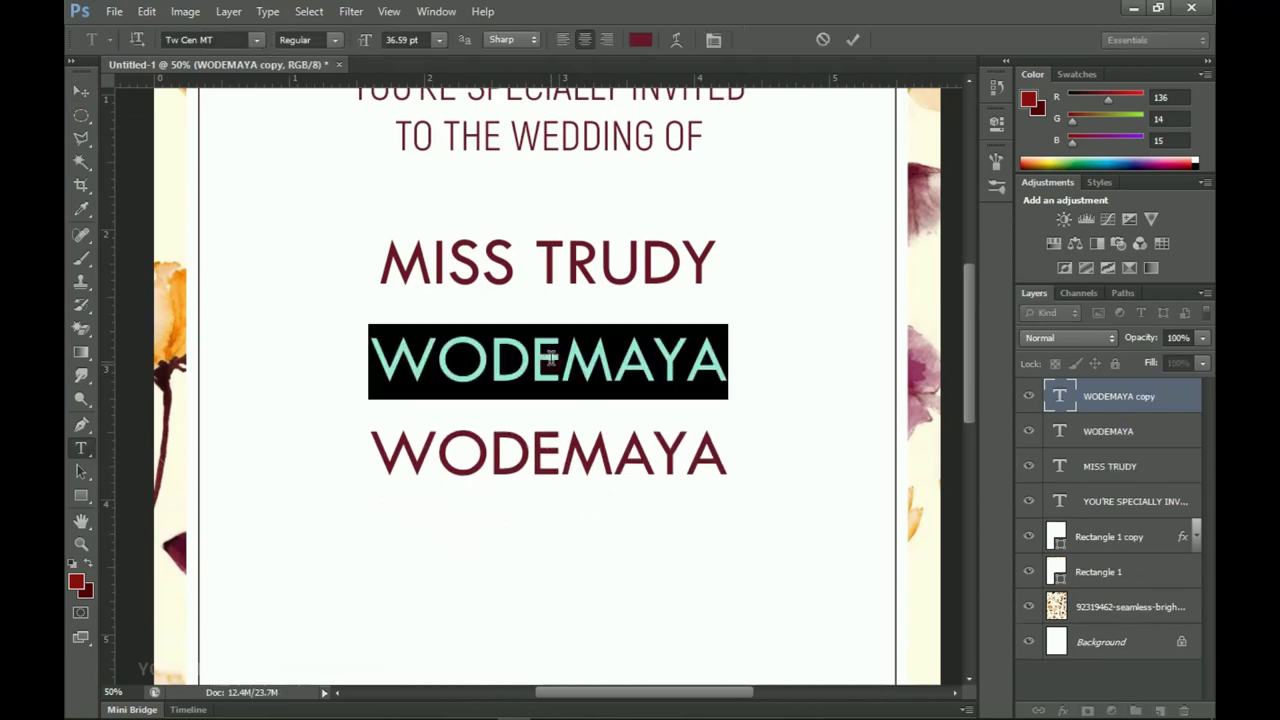
left_click(233, 40)
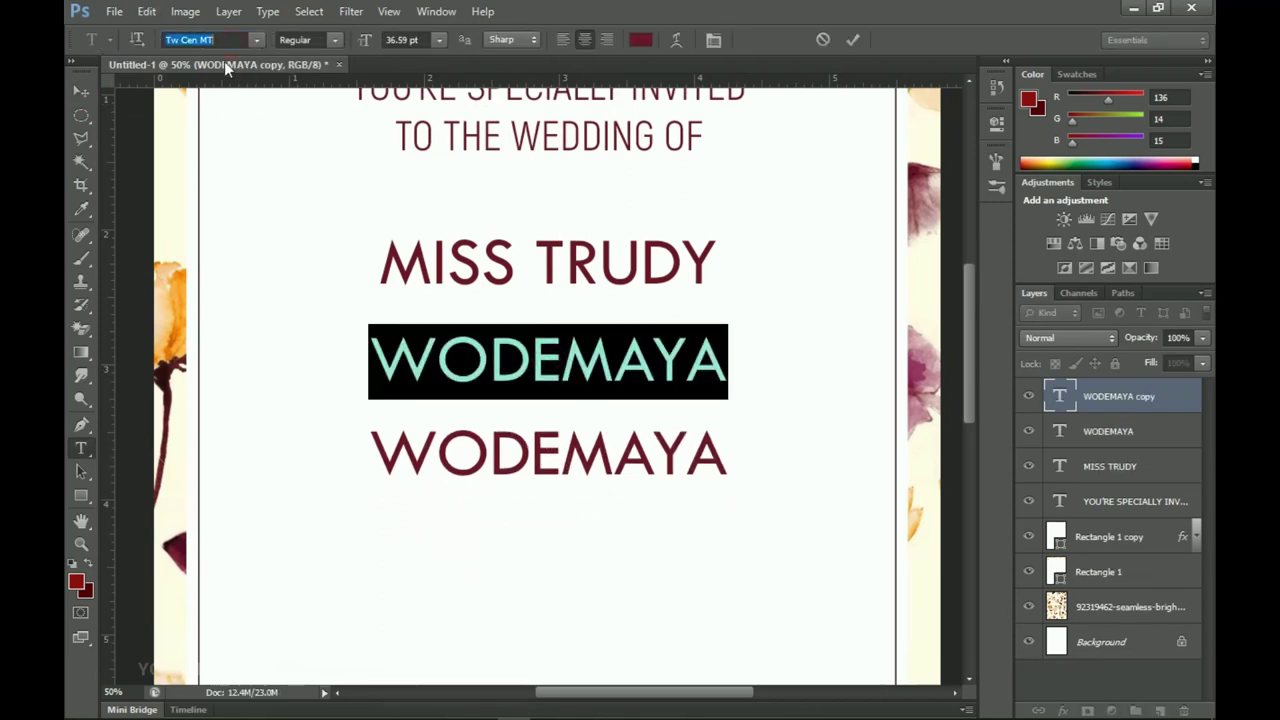
type("Verdana")
key("Return")
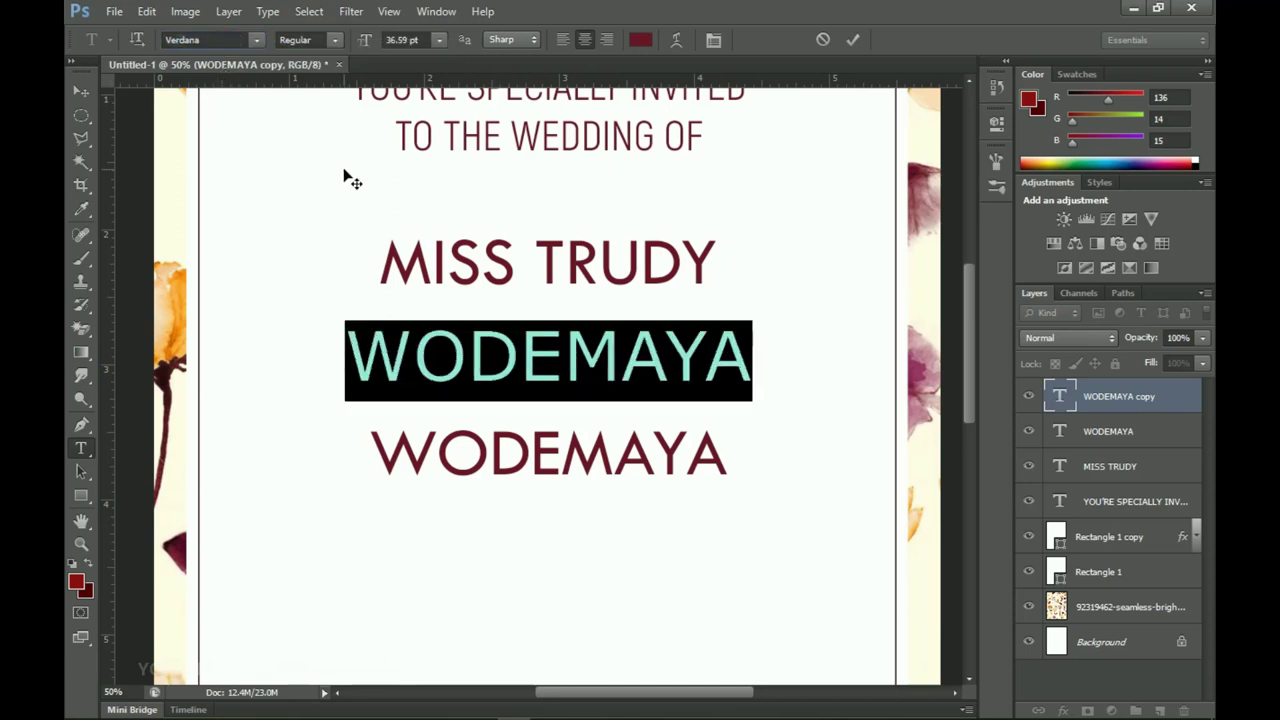
type("&")
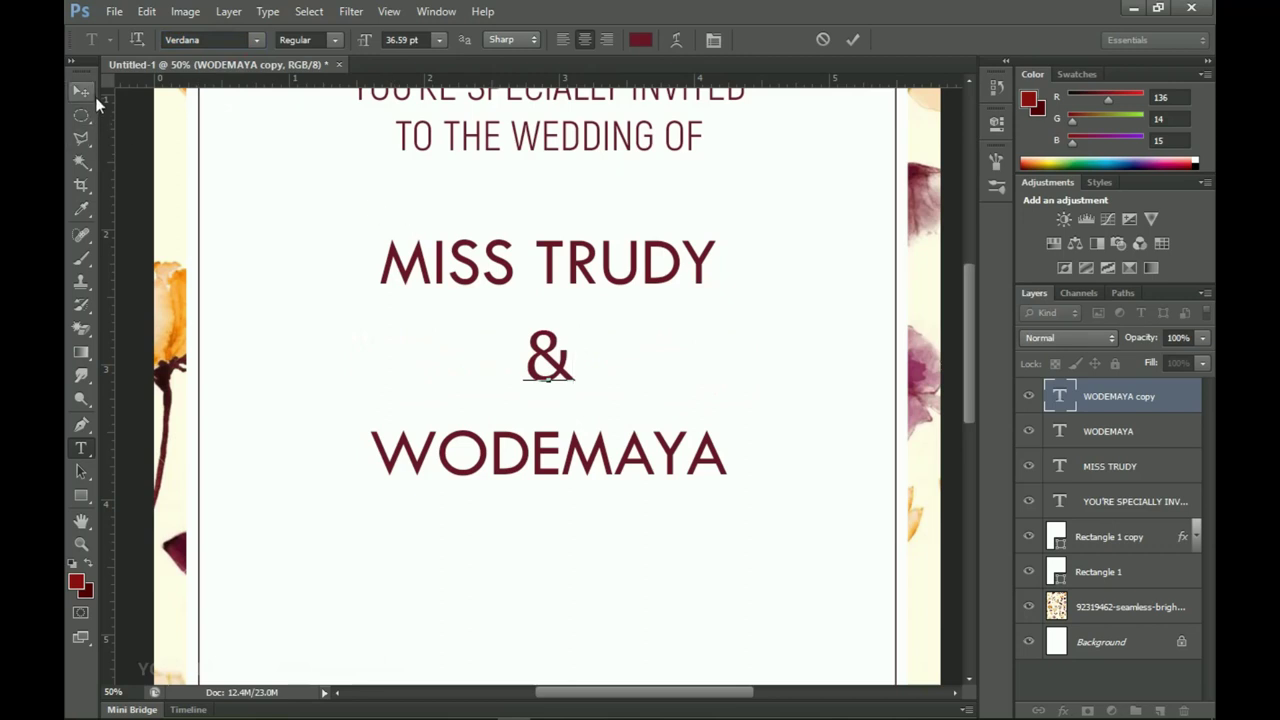
left_click(88, 91)
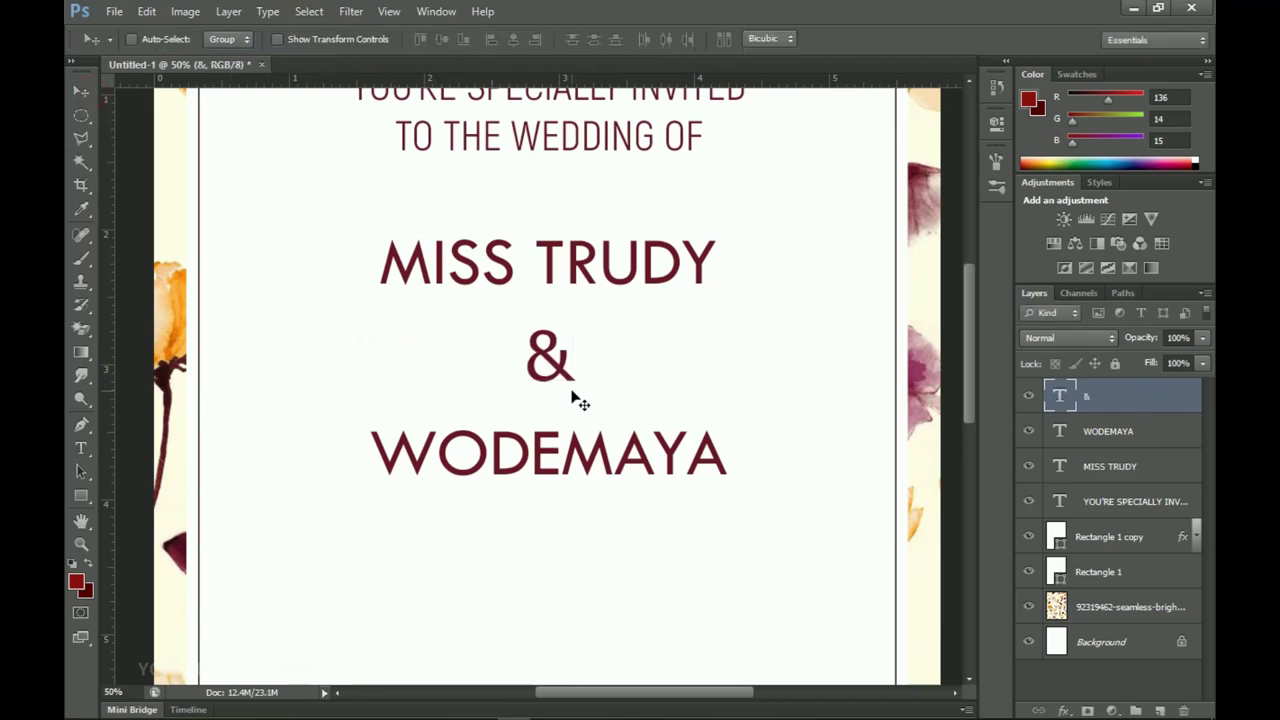
Step: Enlarge the ampersand to about 243%, centre it horizontally, and nudge it down between the names
key("ctrl+t")
left_click_drag(575, 361, 588, 361)
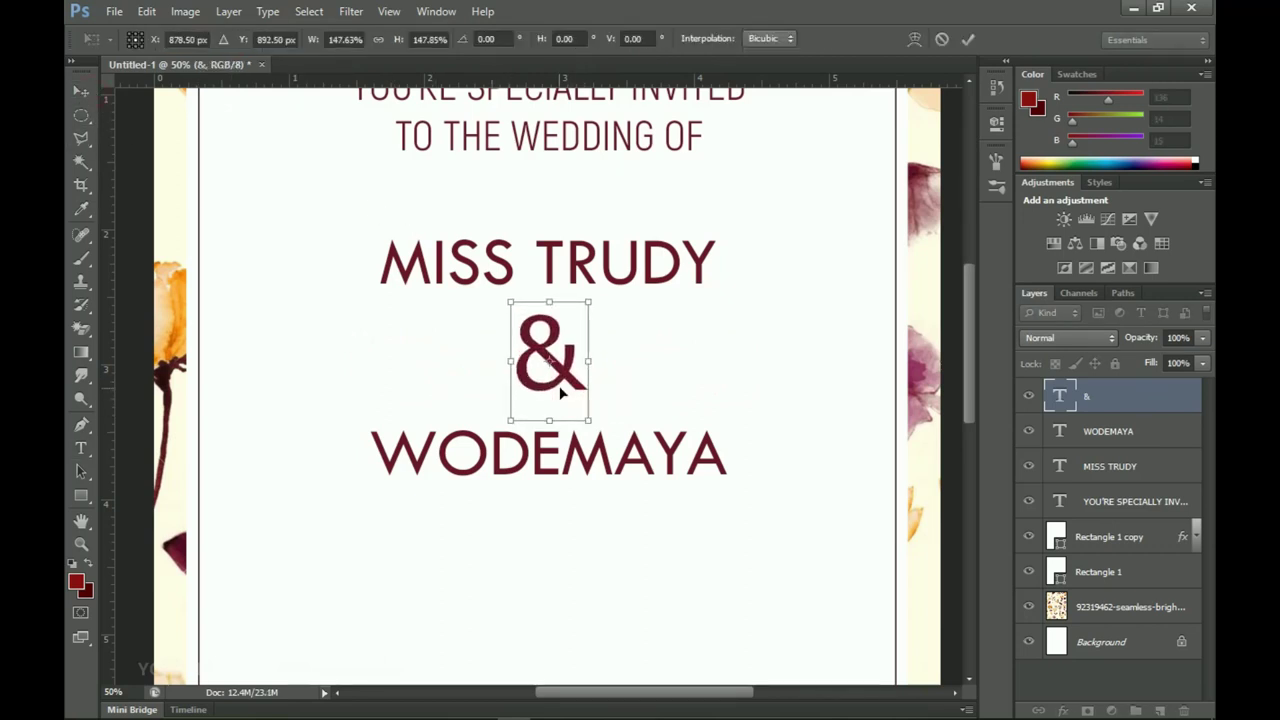
mouse_move(587, 420)
left_mouse_down()
mouse_move(614, 454)
mouse_move(578, 399)
mouse_move(590, 402)
left_mouse_up()
key("Return")
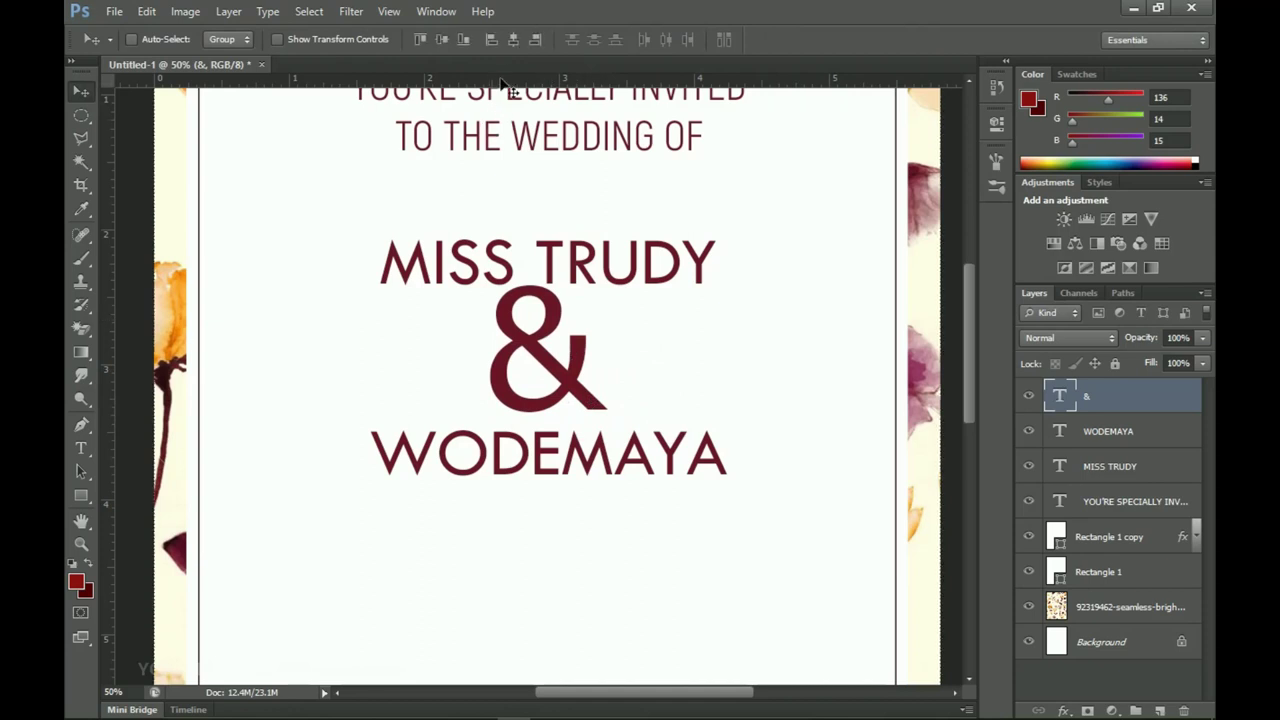
left_click(514, 39)
left_click_drag(565, 436, 567, 440)
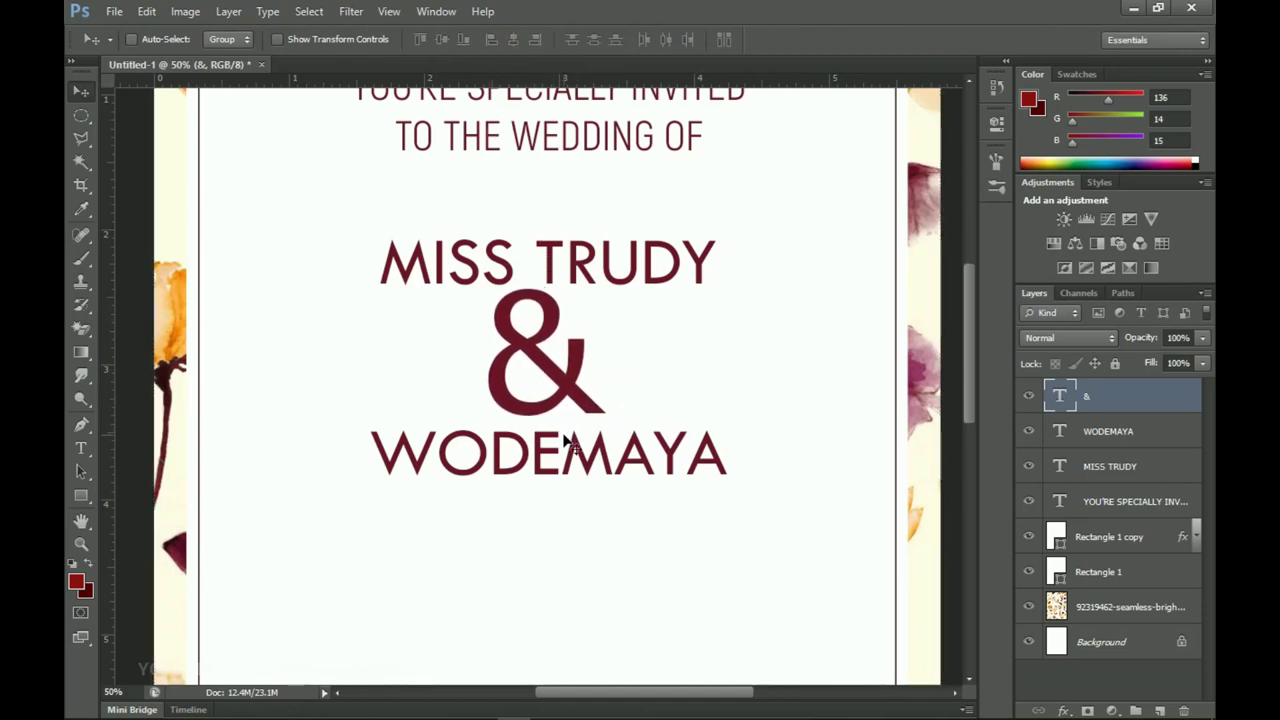
Step: Copy the heading below the names and recolour its text a darker maroon
key("ctrl+minus")
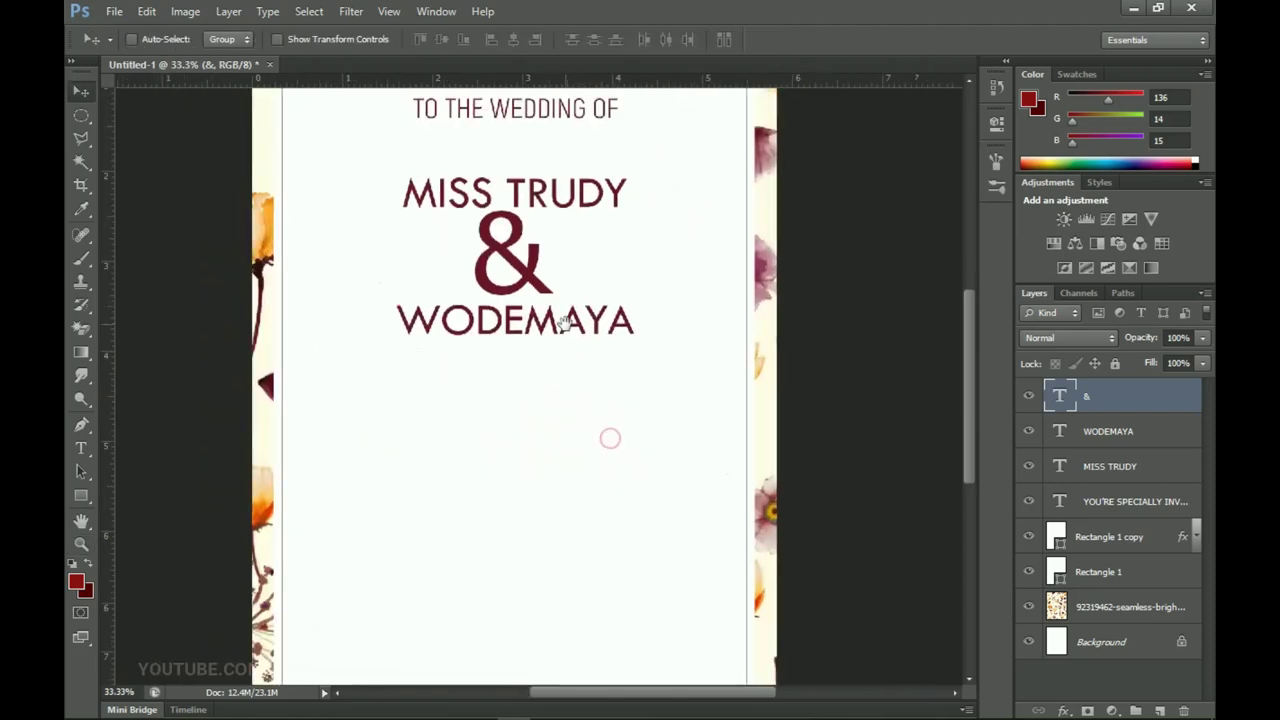
key("ctrl+minus")
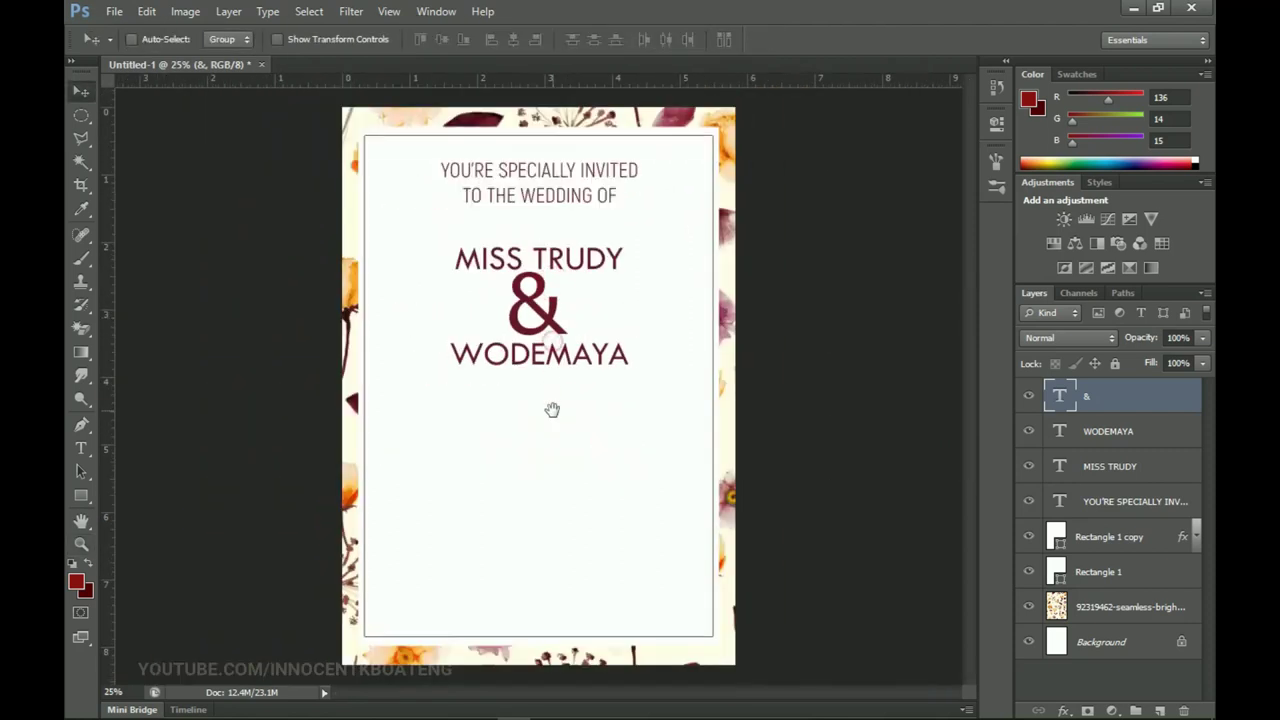
left_click(1150, 502)
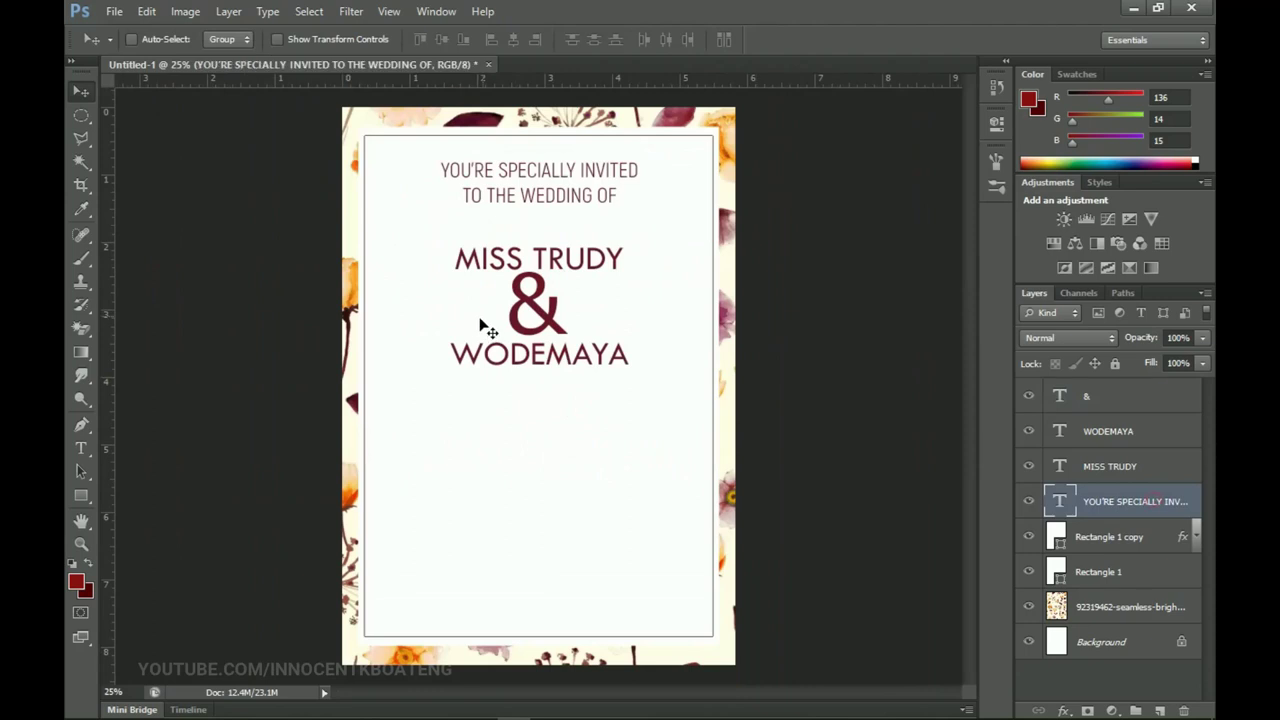
left_click_drag(527, 197, 535, 451)
key("t")
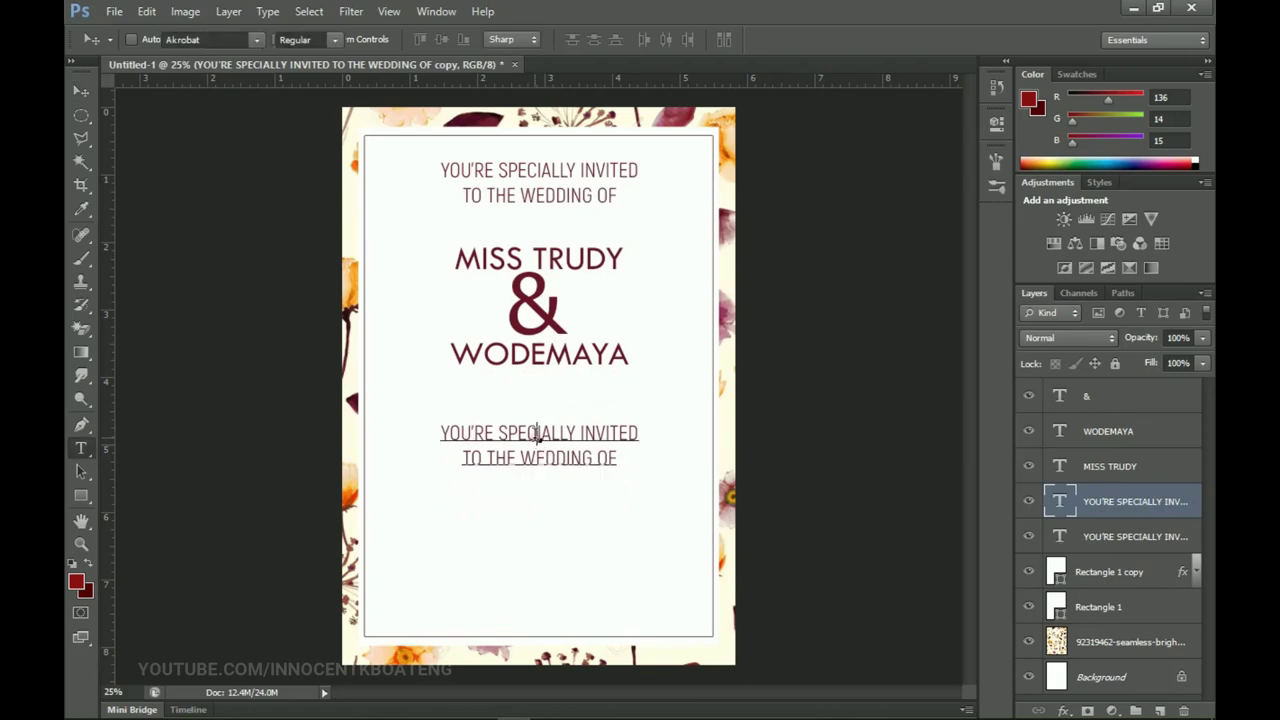
left_click(532, 440)
key("ctrl+a")
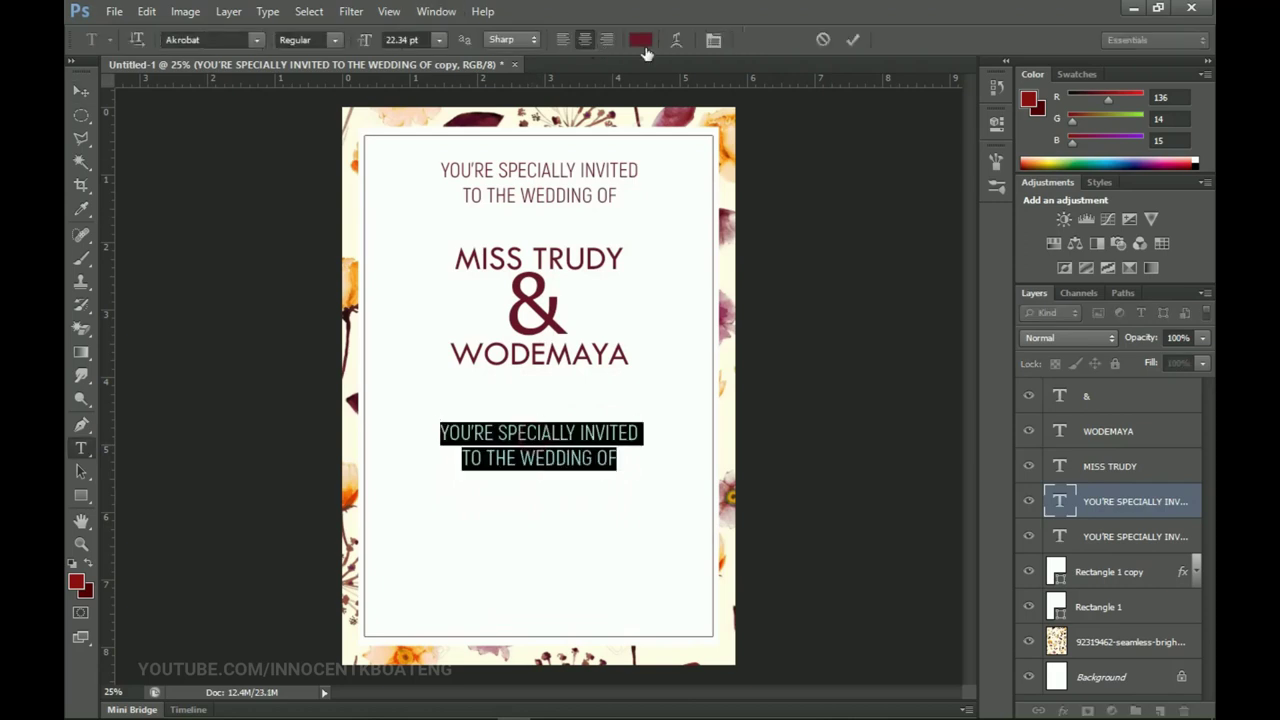
left_click(640, 41)
left_click(1035, 642)
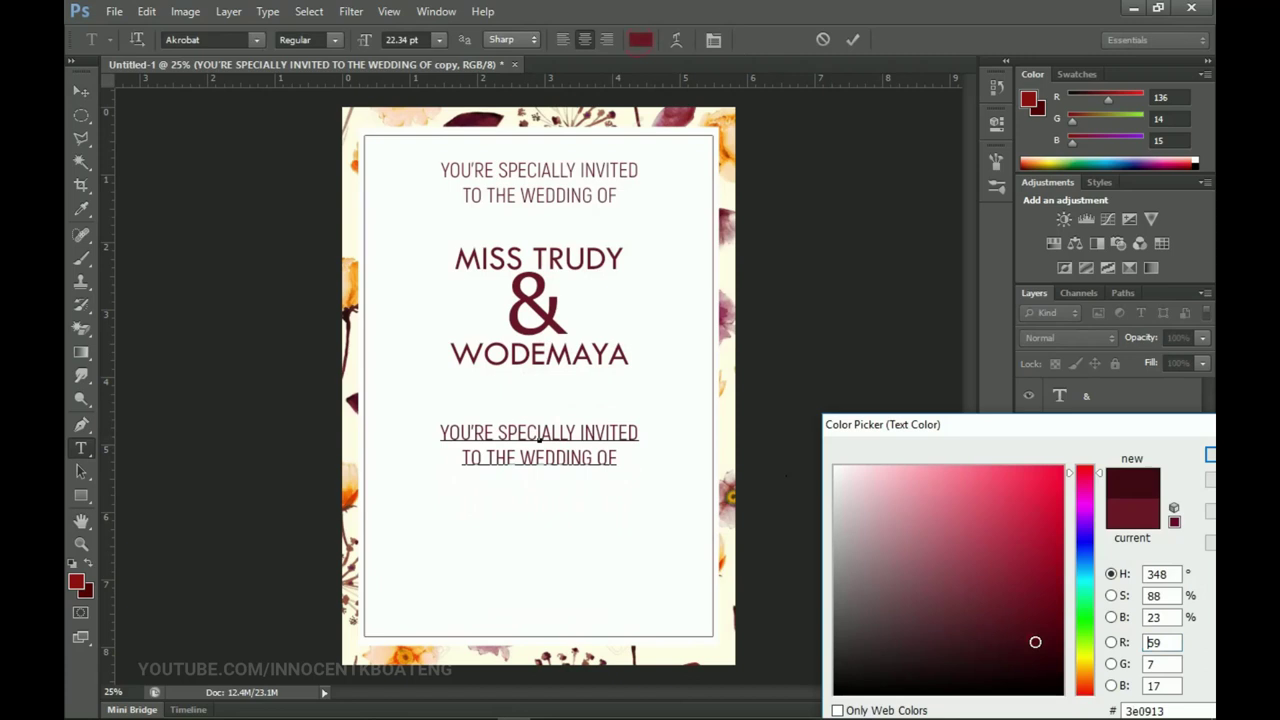
left_click(1210, 450)
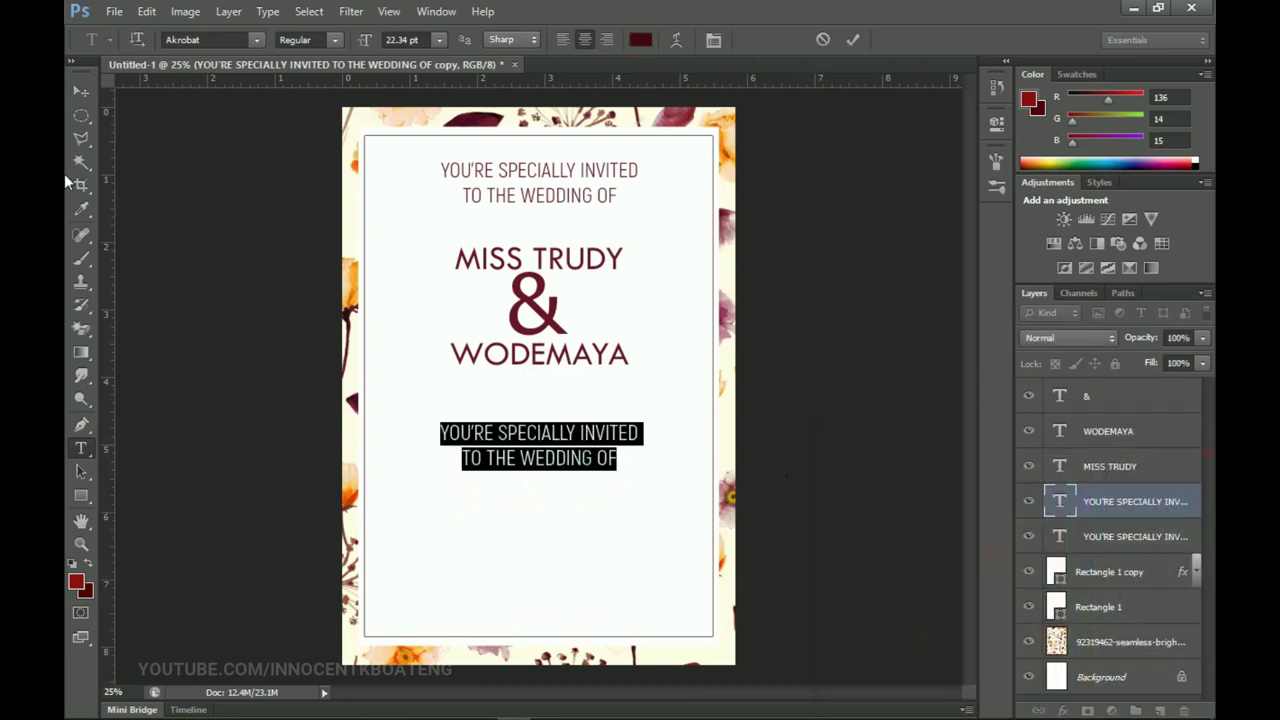
Step: Replace its text with 'ON SUNDAY, 19TH JANUARY, 2021 / AT TAKORADI, GHANA, W/A / FROM 12 NOON'
left_click(81, 91)
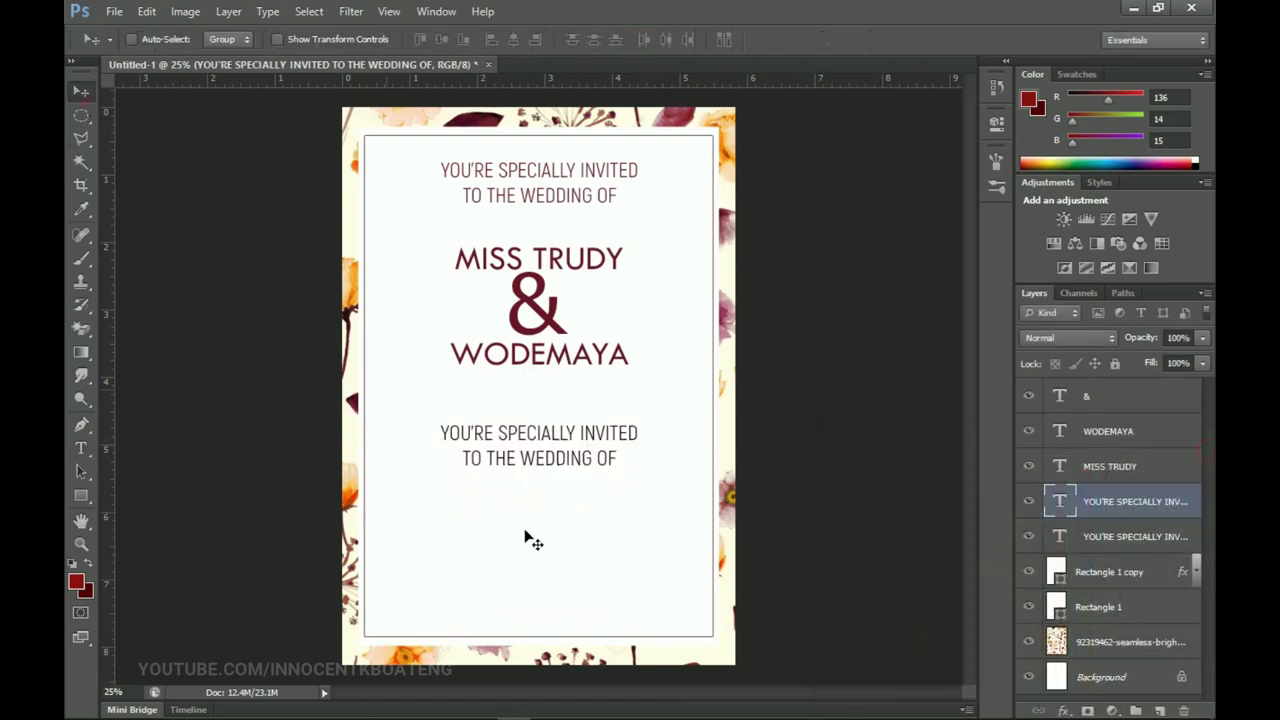
double_click(556, 447)
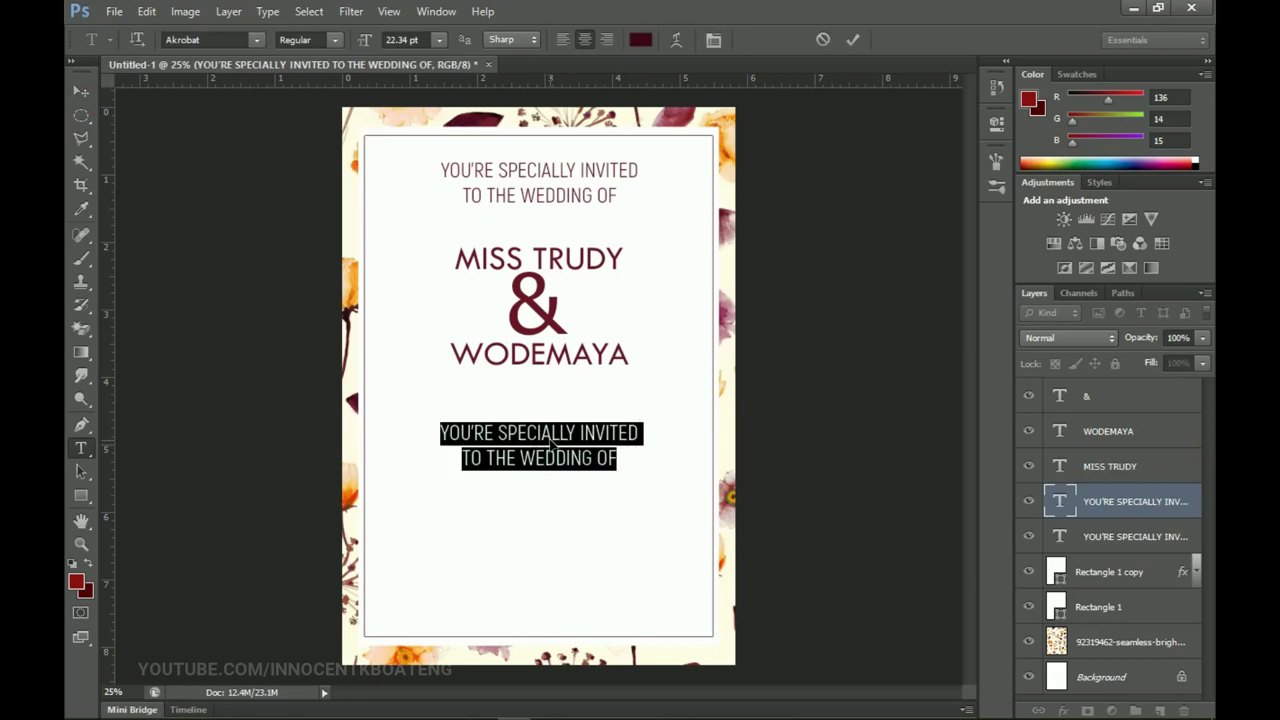
type("ON SUNDAY")
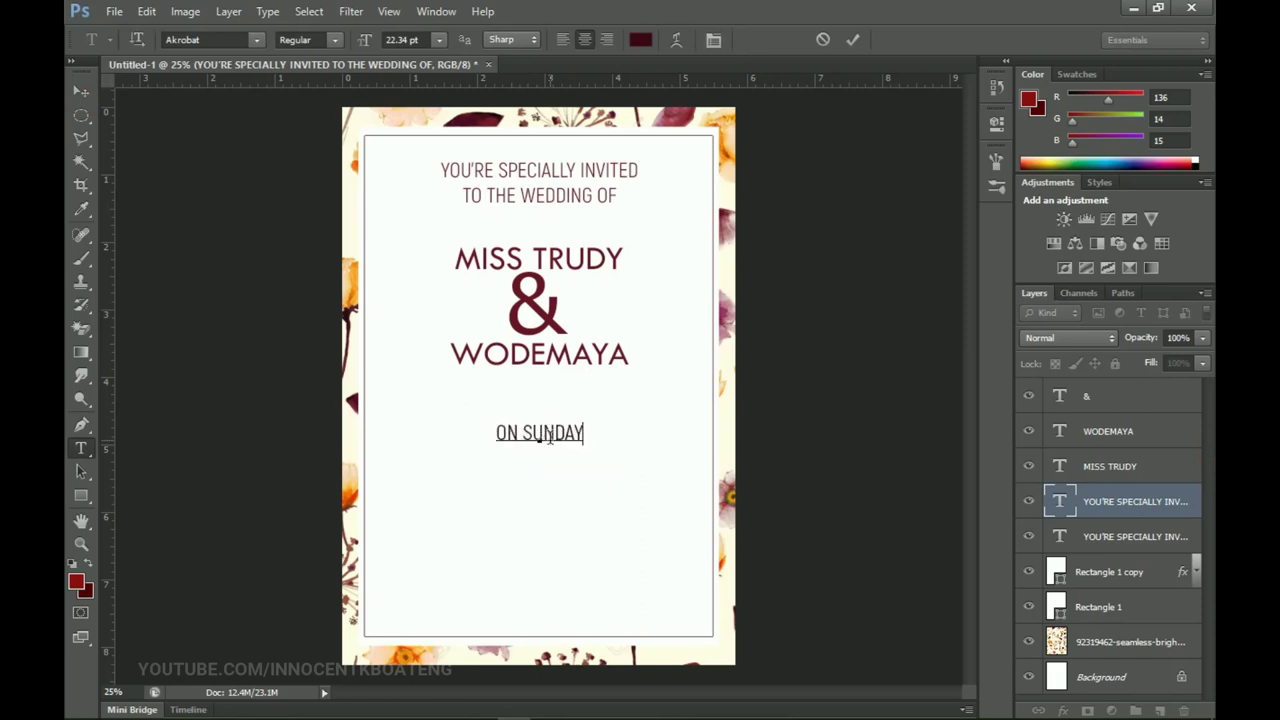
type(", 19TH JANUARY, 2021")
key("Return")
type("AT TAKORADI, GHANA, W/A")
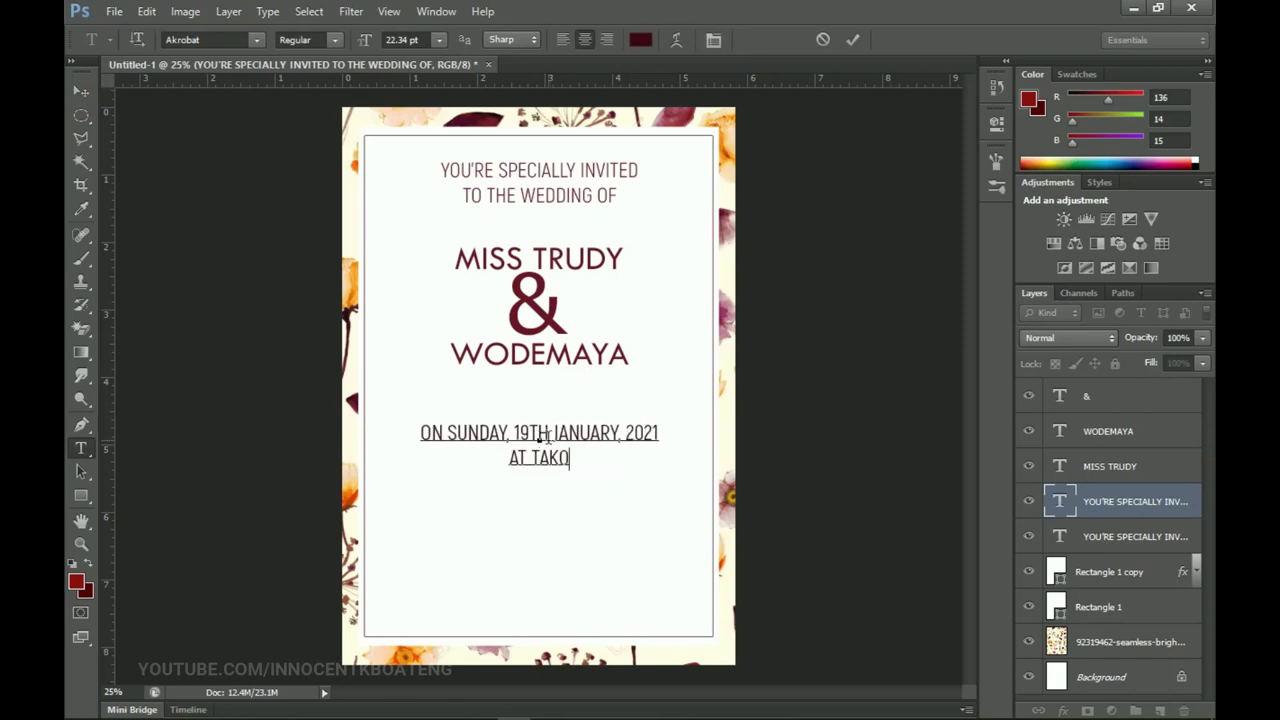
key("Return")
type("FROM 12 NOON")
key("ctrl+Return")
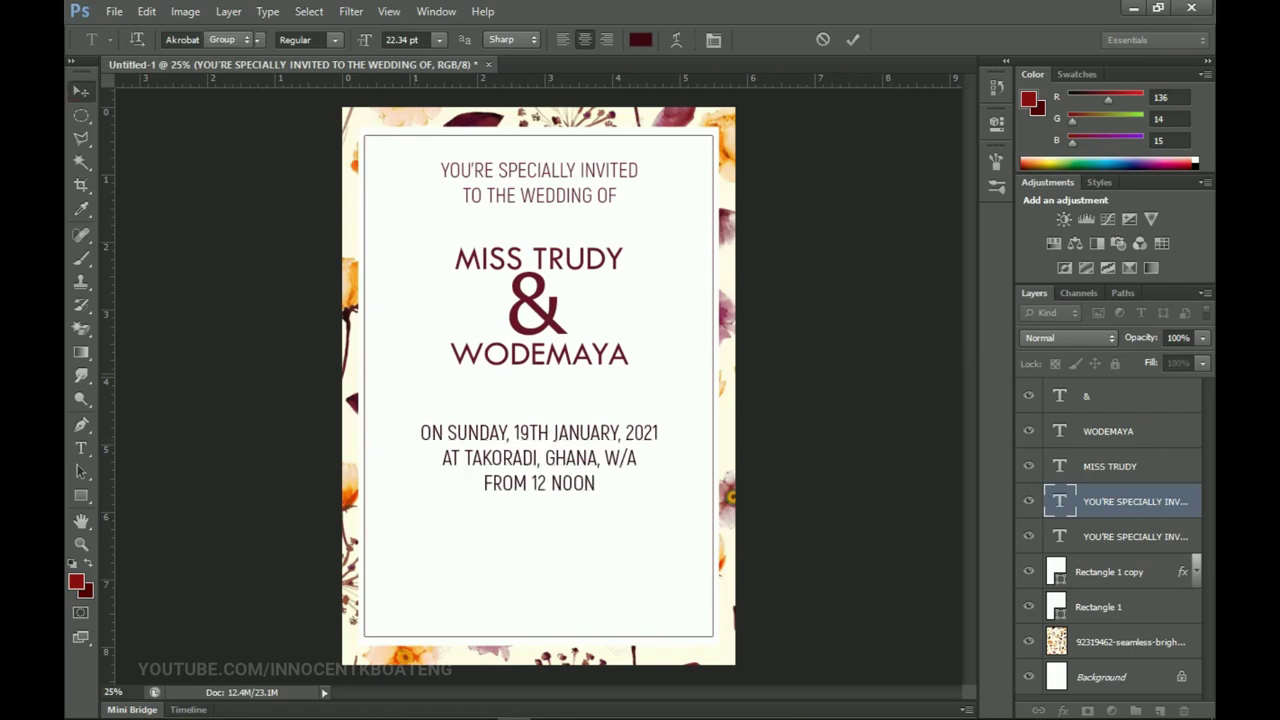
key("v")
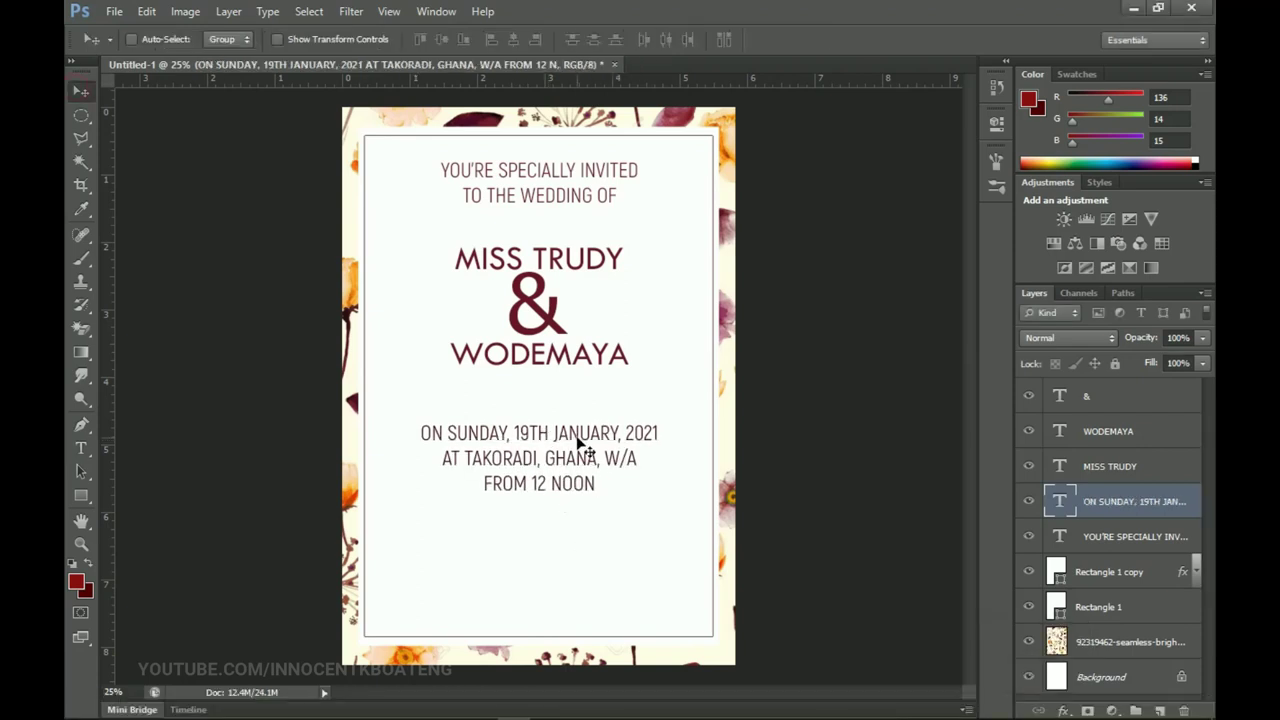
Step: Duplicate the date and venue text block and place the copy below the original
left_click(579, 444, "ctrl")
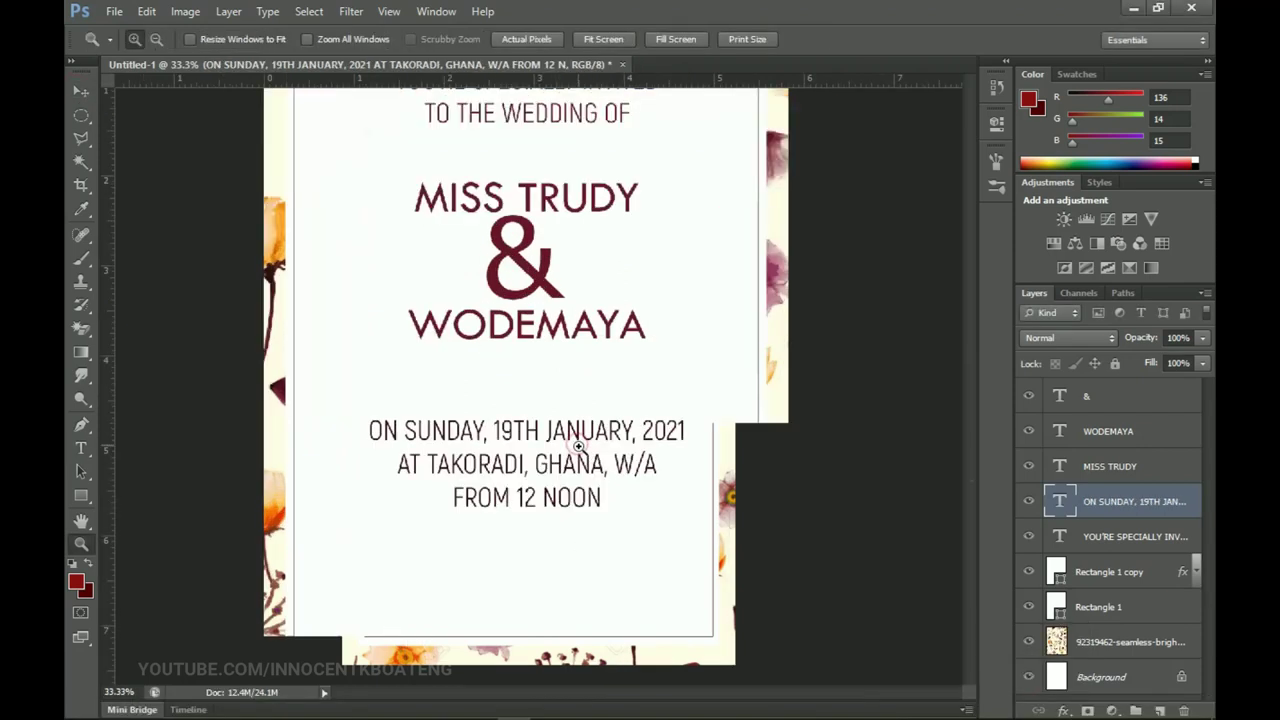
left_click(580, 448, "ctrl")
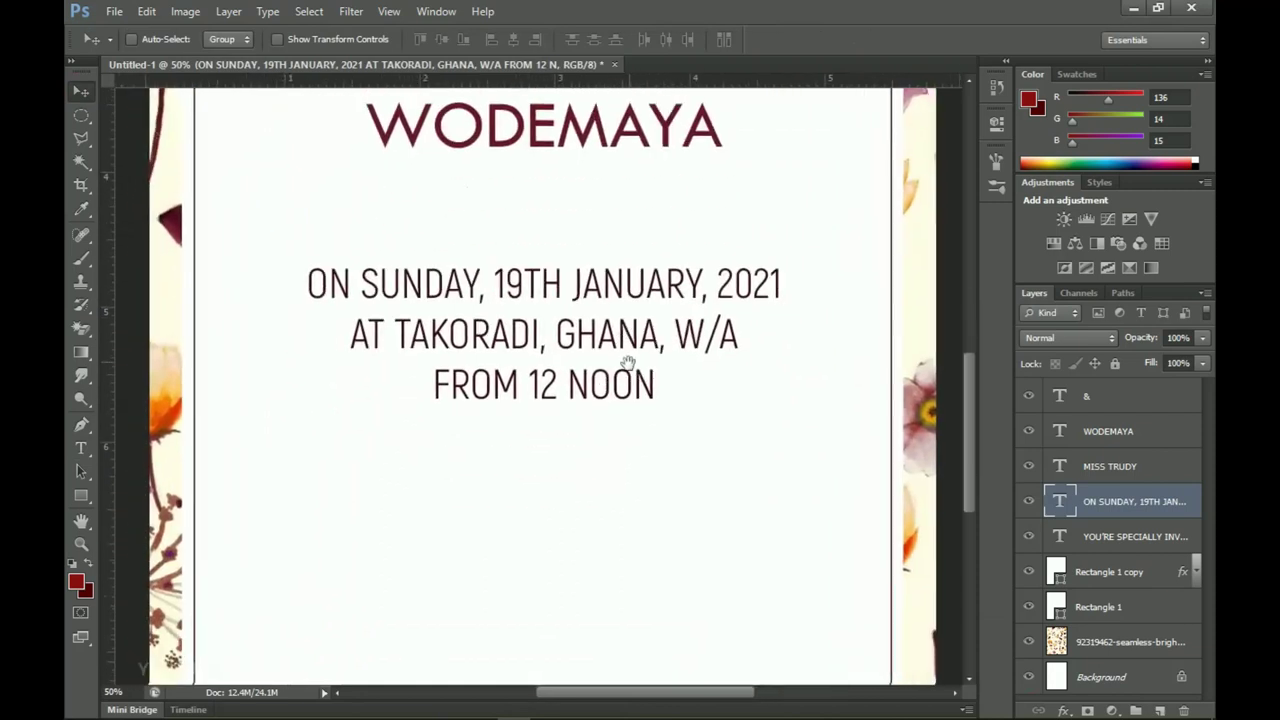
scroll(625, 335, "down", 3)
left_click_drag(625, 280, 591, 485, "alt")
Step: Replace the copy's text with 'R.S.V.P' and the contact's name in Light weight
key("t")
left_click(571, 462)
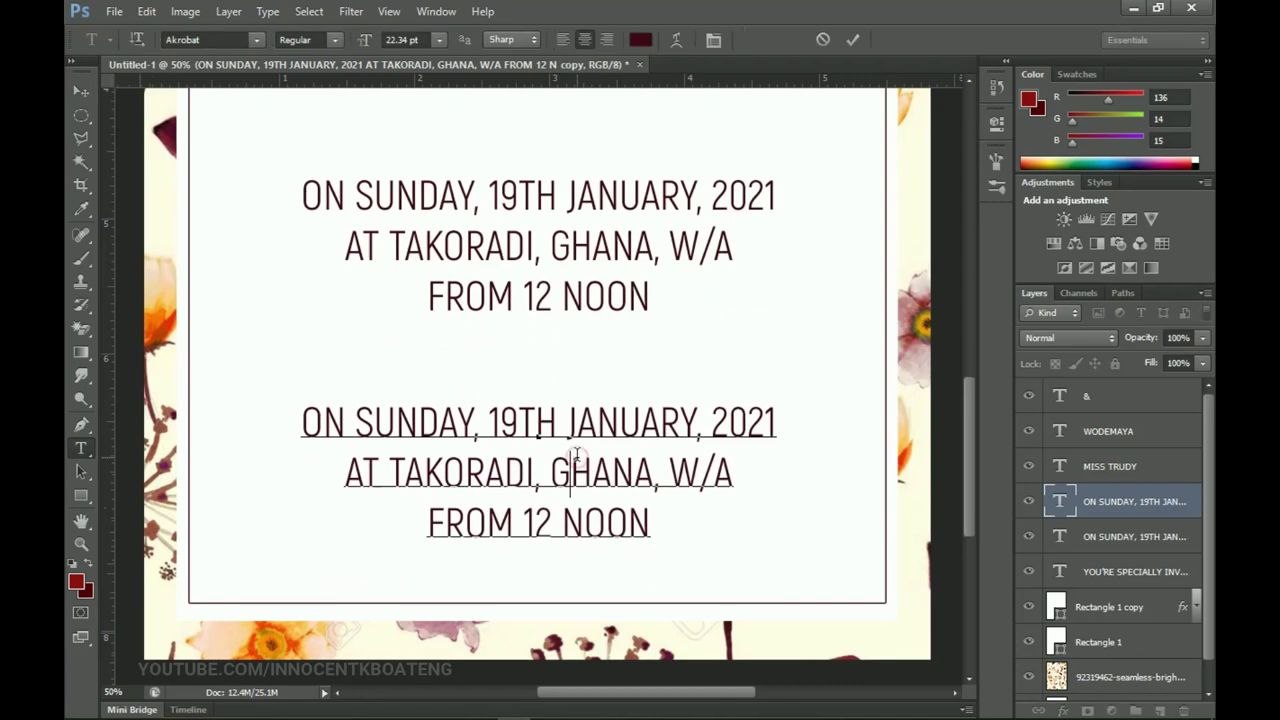
key("ctrl+a")
left_click(336, 40)
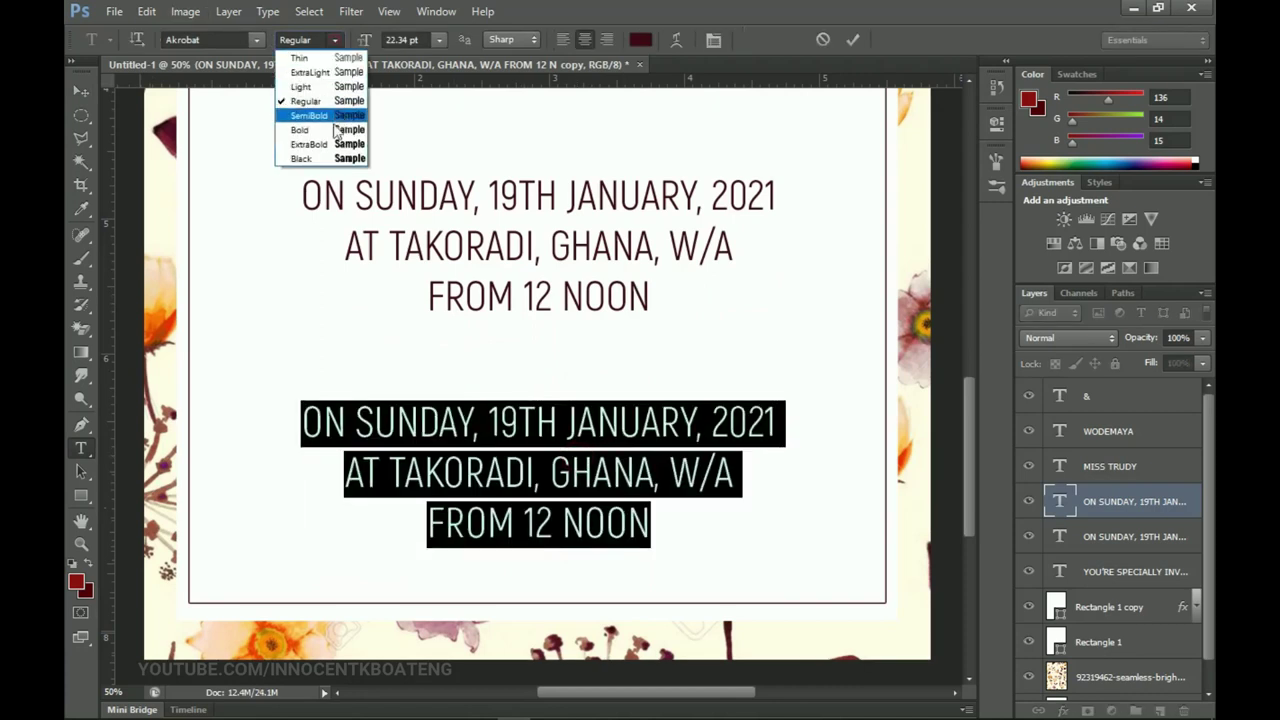
left_click(300, 83)
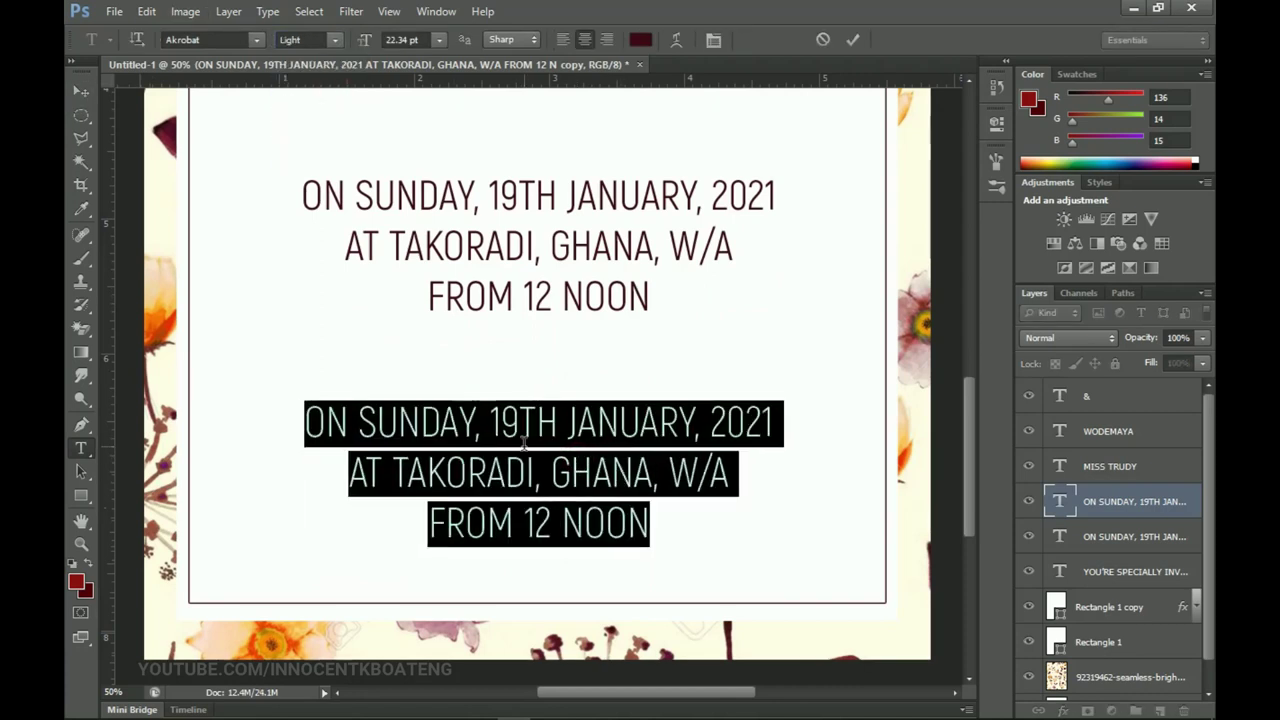
type("R.")
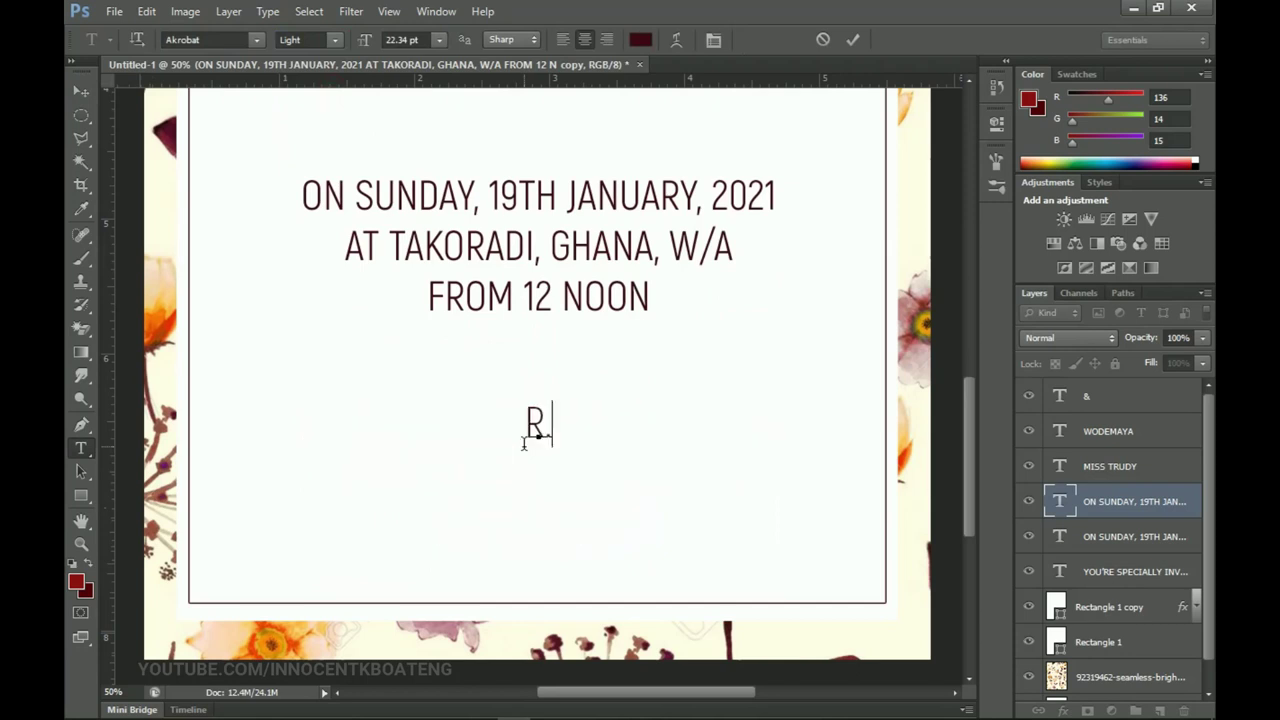
type("S.V.P")
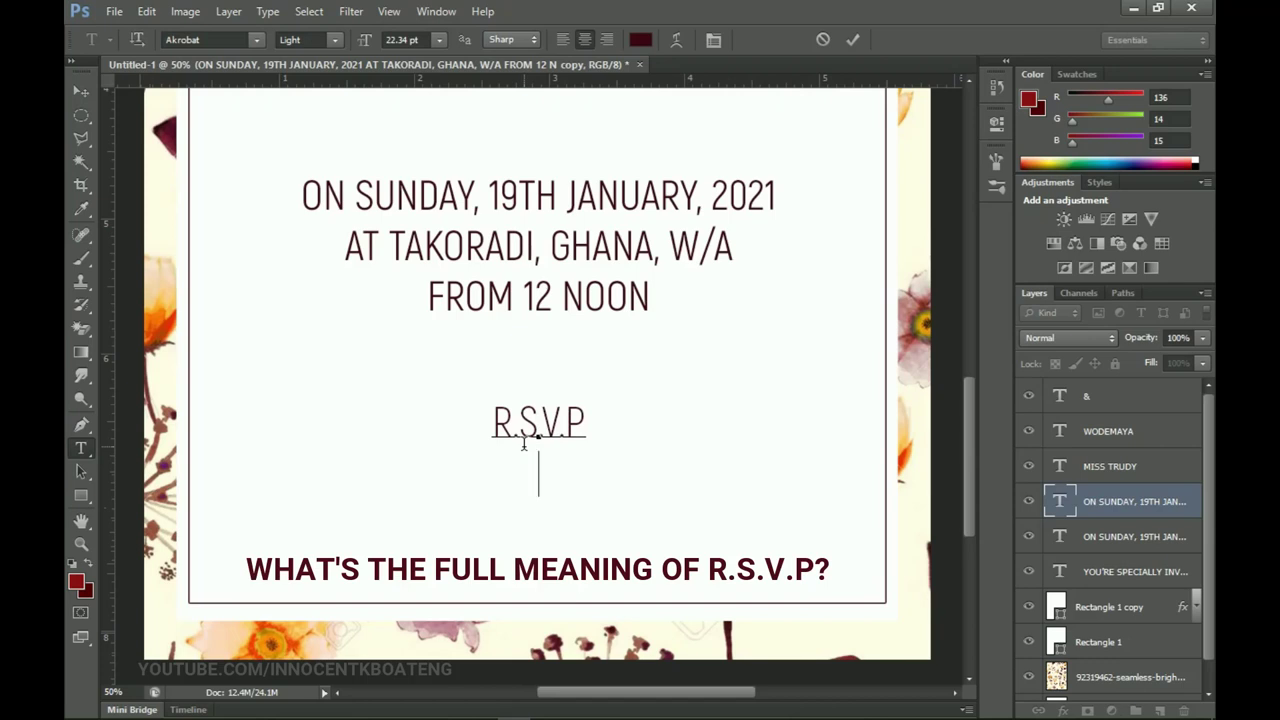
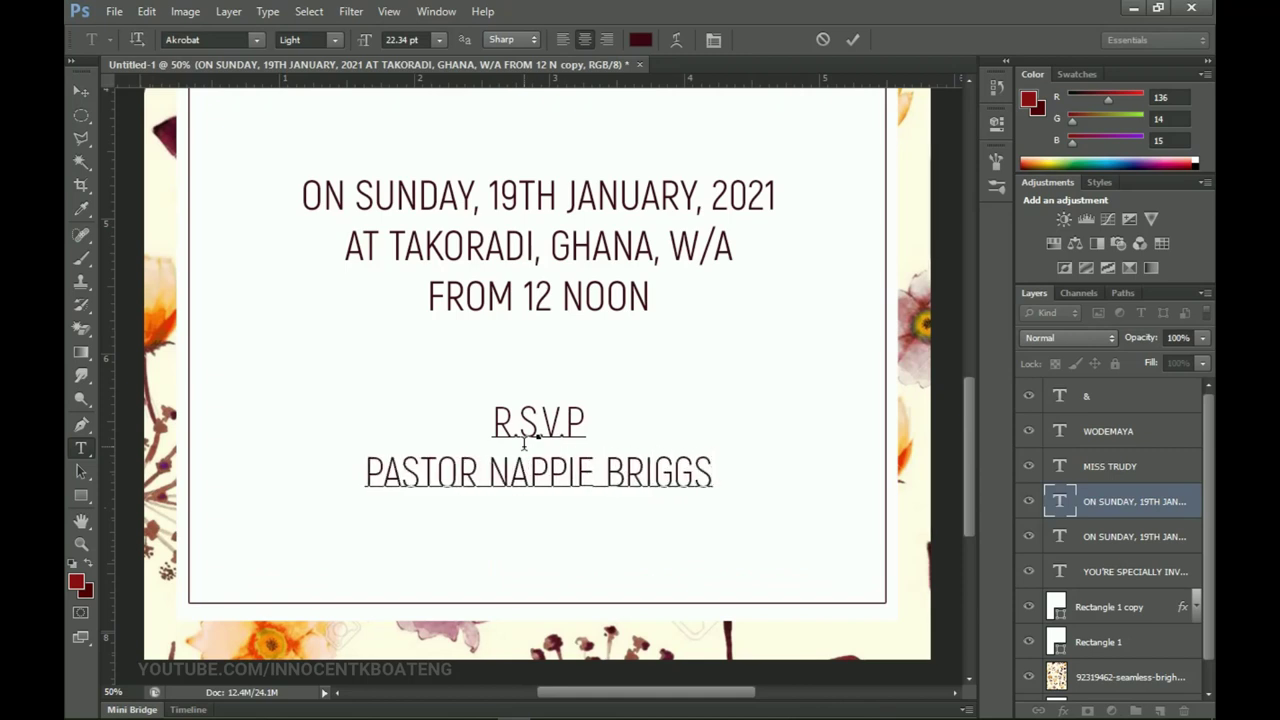
left_click(81, 91)
Step: Move the R.S.V.P block down about 0.49 in on the full invitation view
key("z")
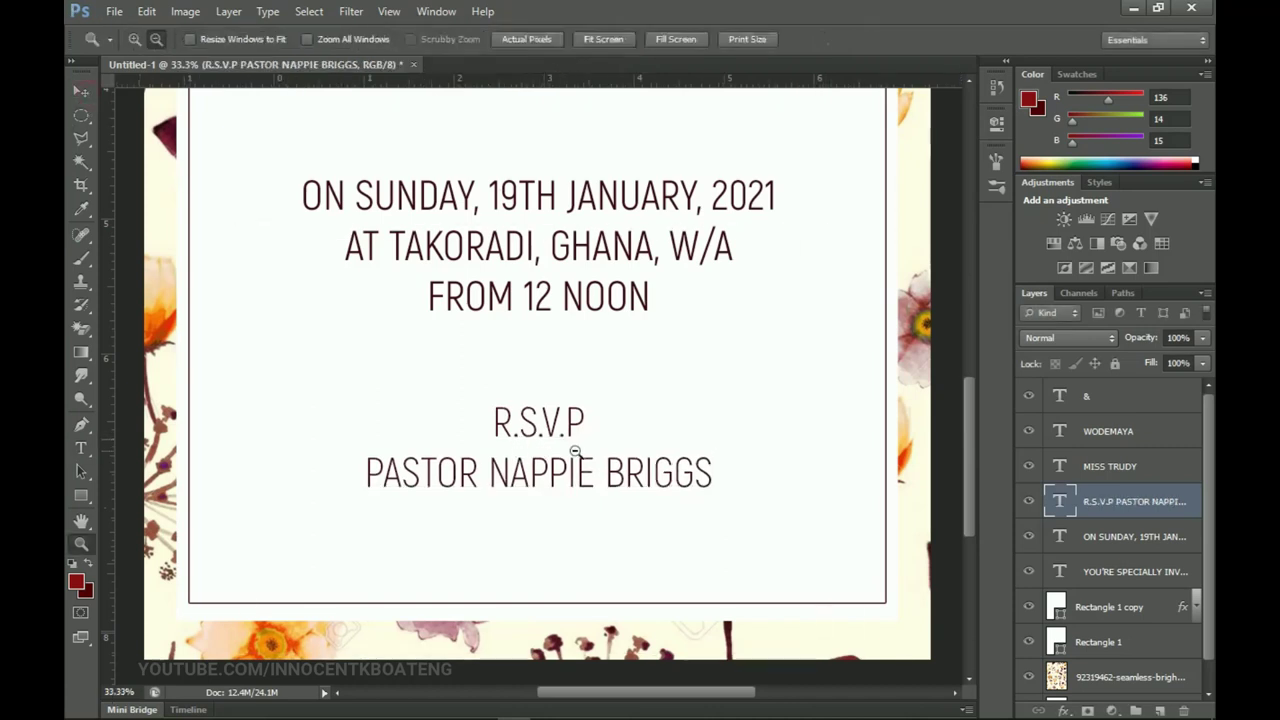
left_click(577, 455, "alt")
left_click(577, 455, "alt")
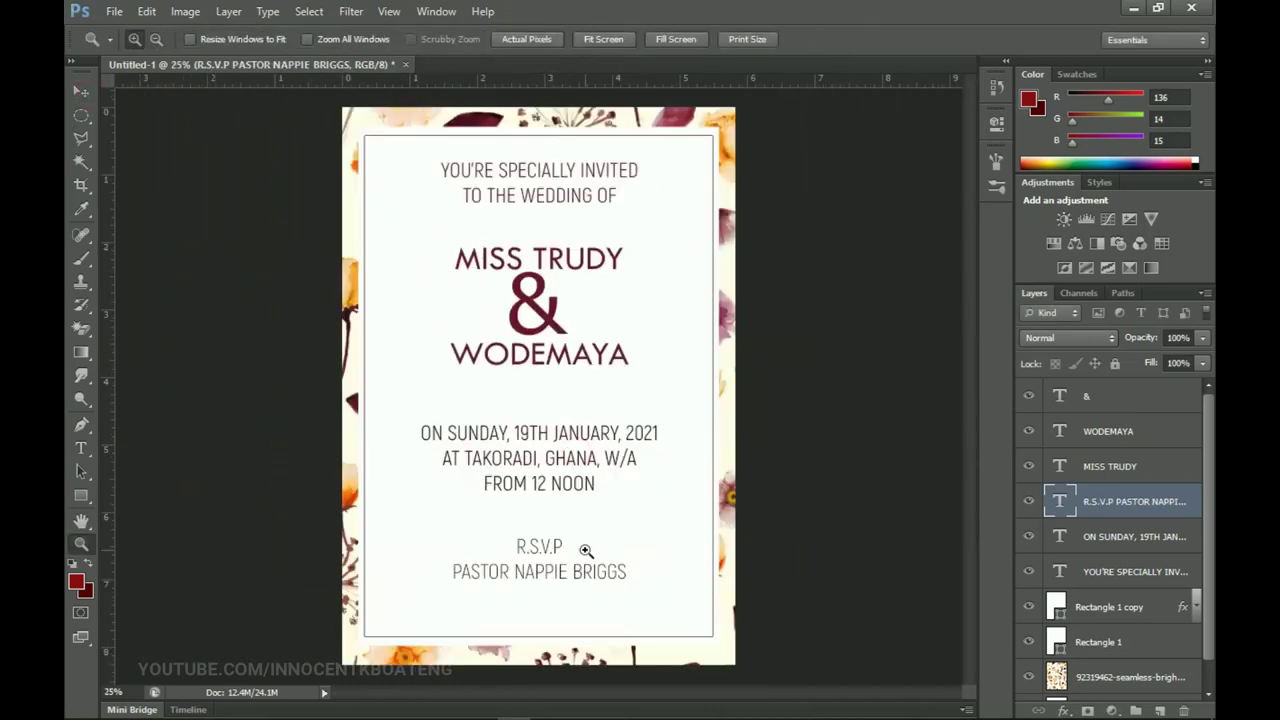
key("v")
left_click_drag(585, 550, 585, 583)
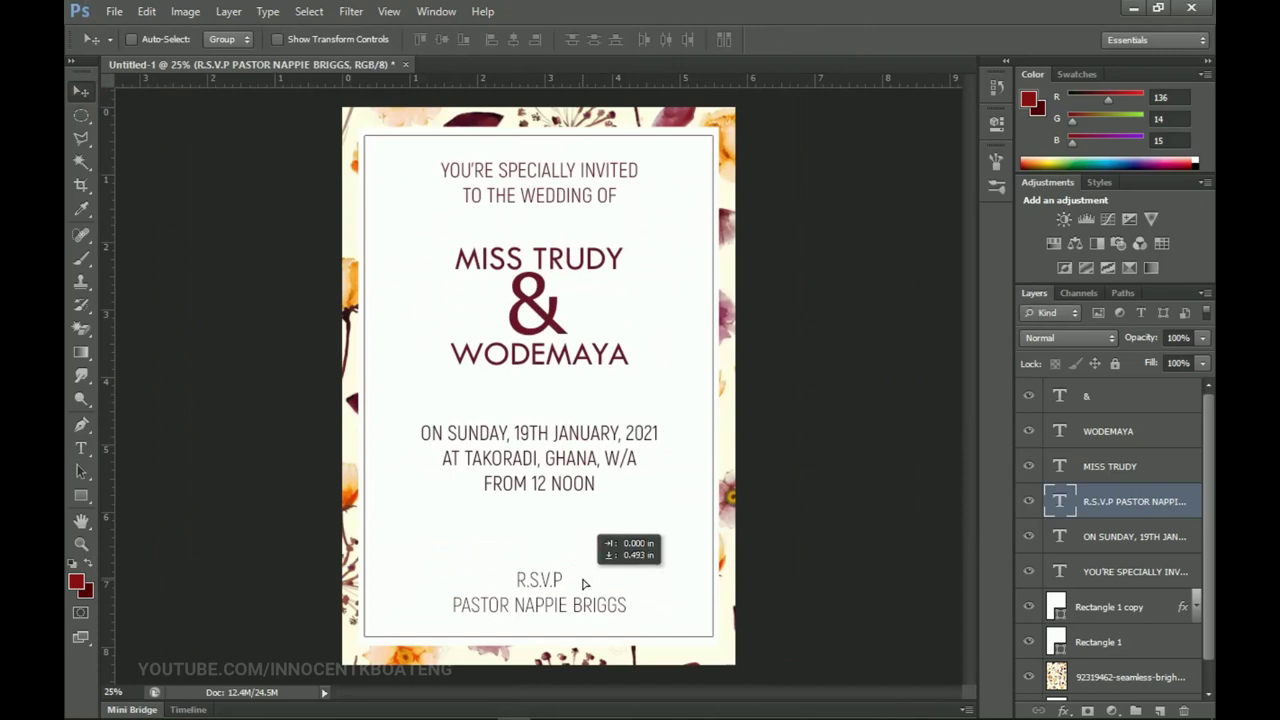
Step: Scale the date and venue text layer slightly larger
right_click(553, 477)
left_click(562, 474)
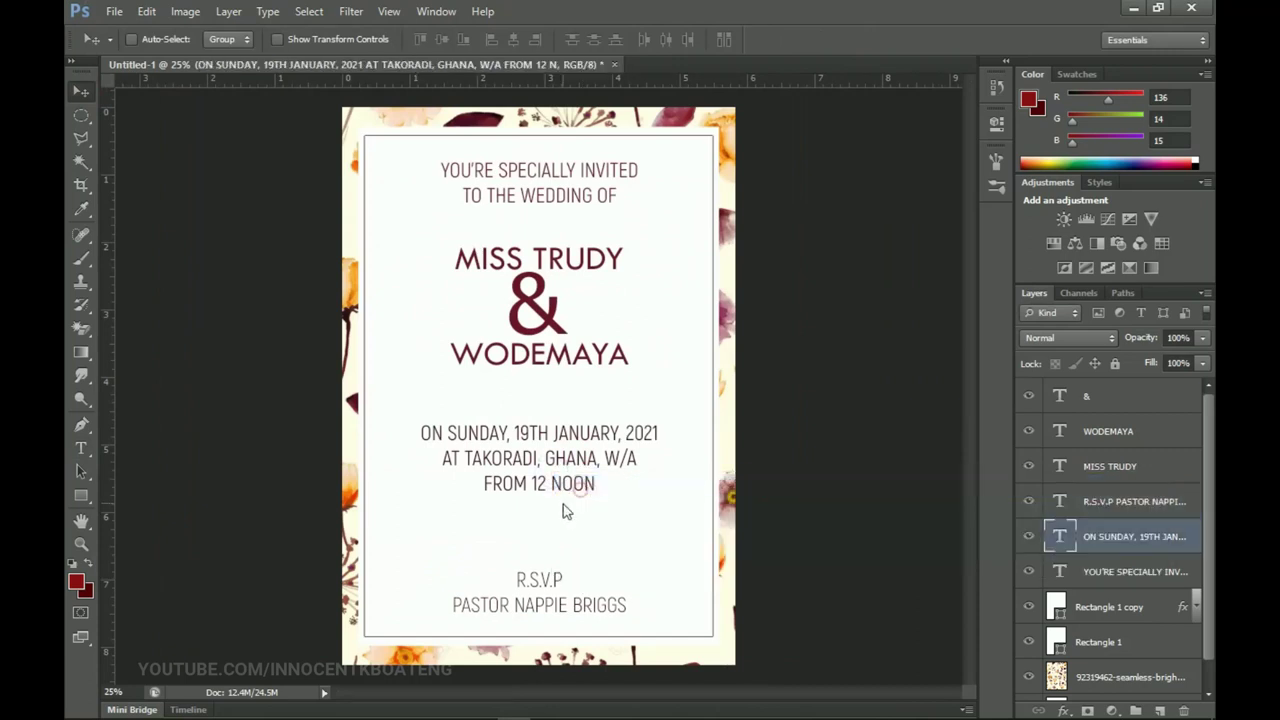
key("ctrl+t")
left_click_drag(659, 494, 666, 494)
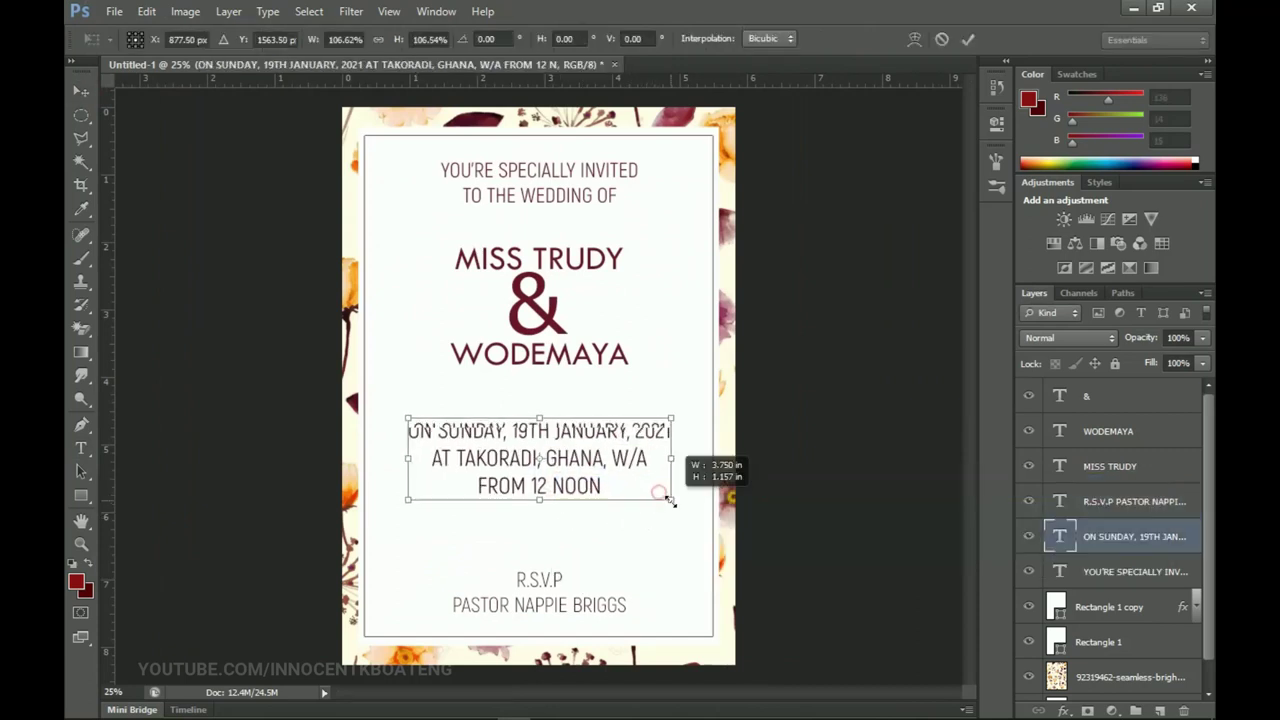
double_click(608, 486)
Step: Scale both name lines and the ampersand up together as one group
left_click(1145, 470)
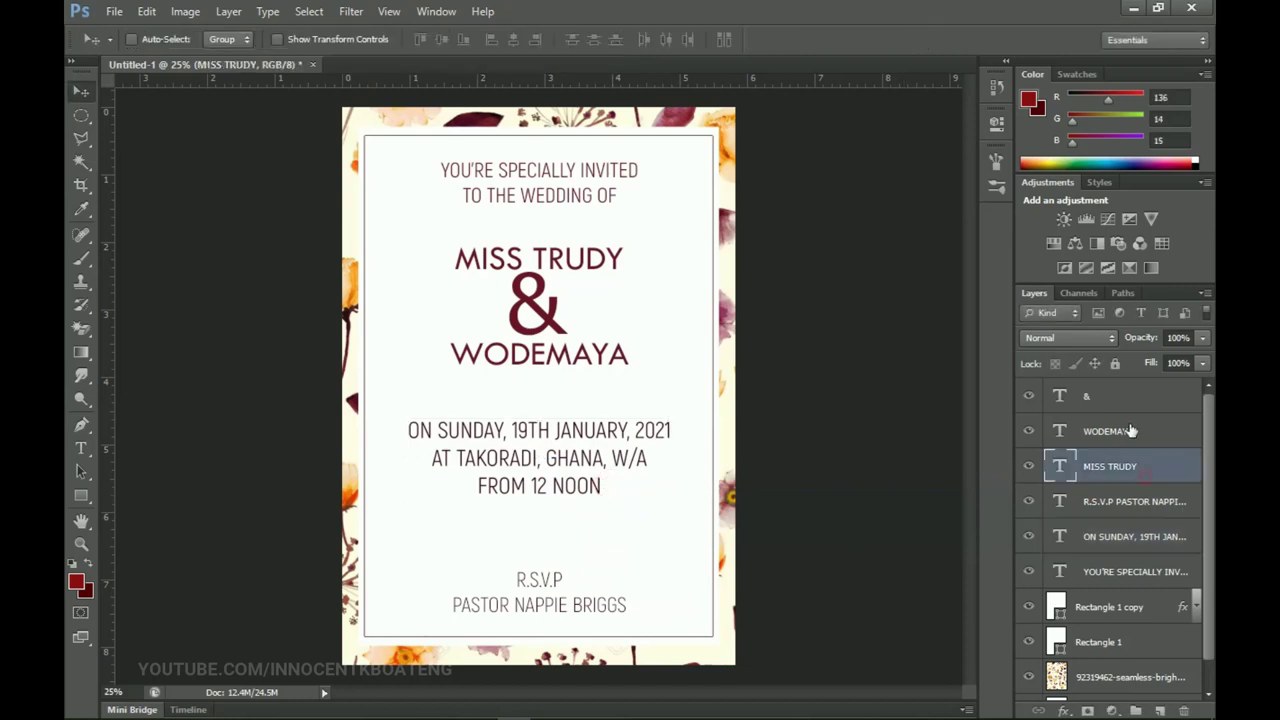
left_click(1117, 428)
left_click(1115, 405)
left_click(1108, 468, "shift")
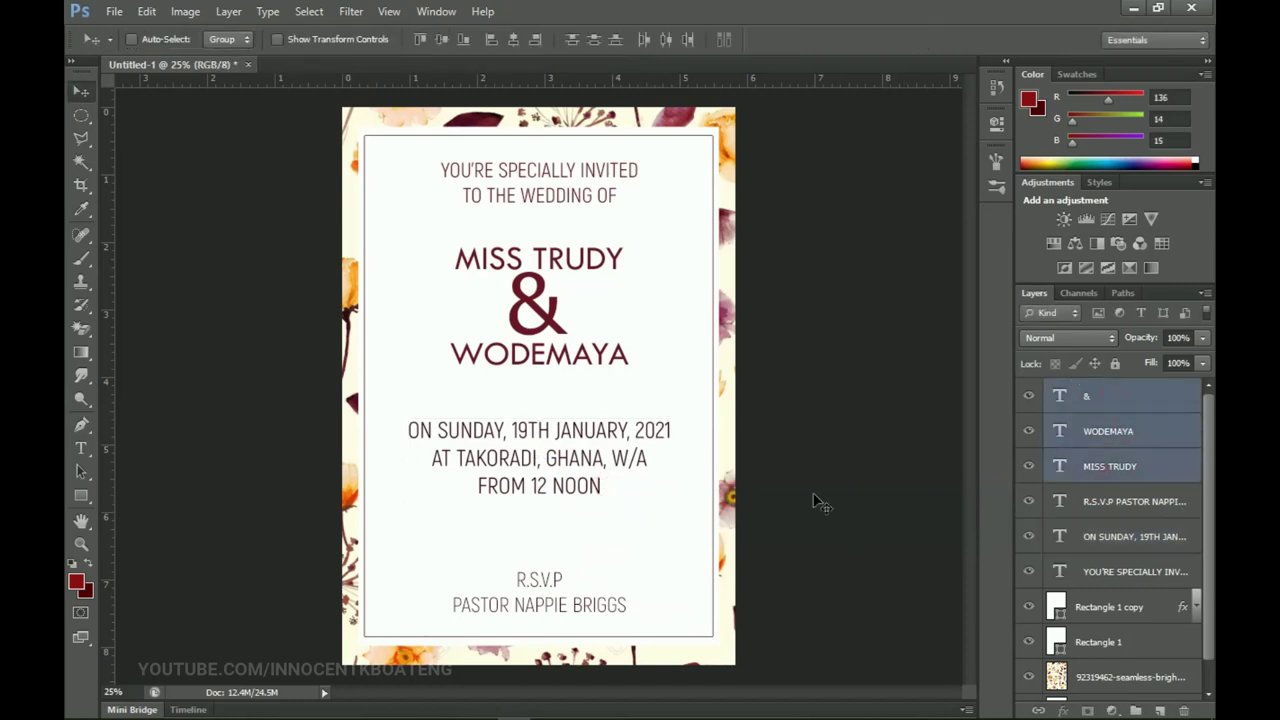
key("ctrl+t")
mouse_move(634, 366)
left_mouse_down()
mouse_move(660, 380)
mouse_move(617, 358)
left_mouse_up()
double_click(616, 345)
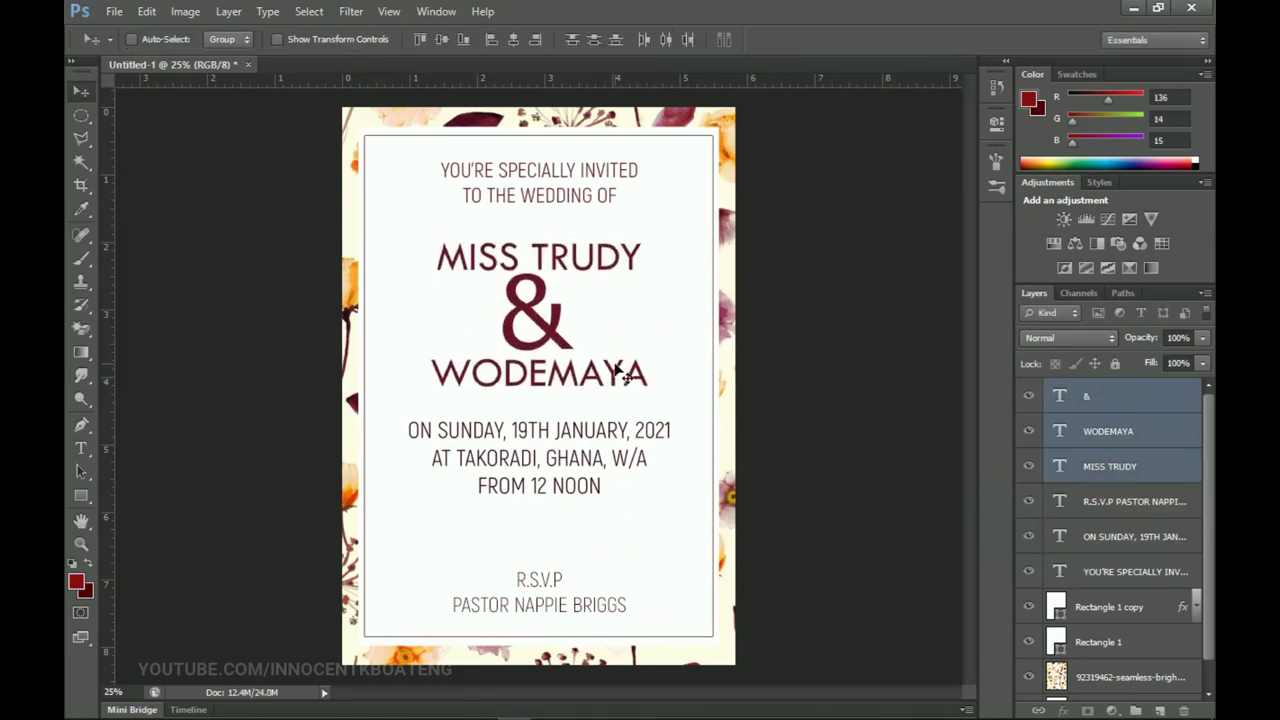